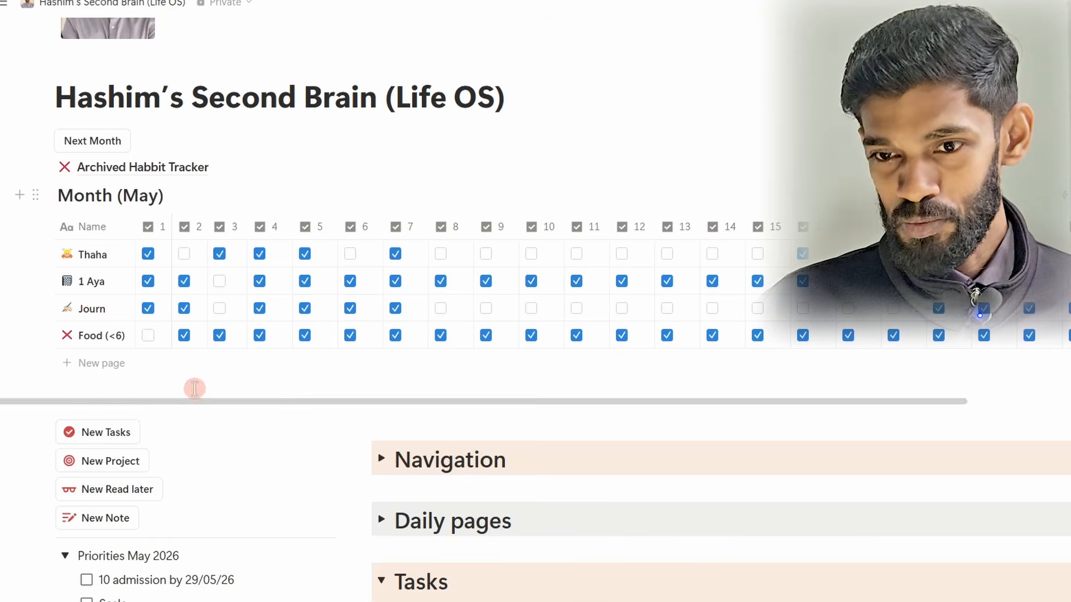
Step: Look over the May habit tracker and its daily checkboxes for each habit
drag(207, 402, 172, 359)
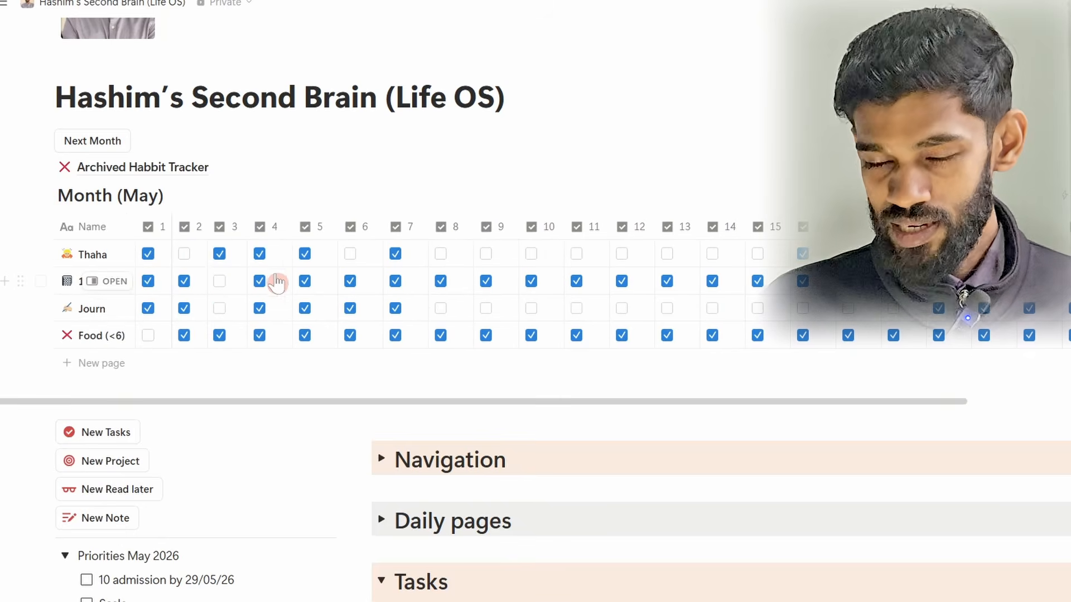
scroll(275, 277, down, 1)
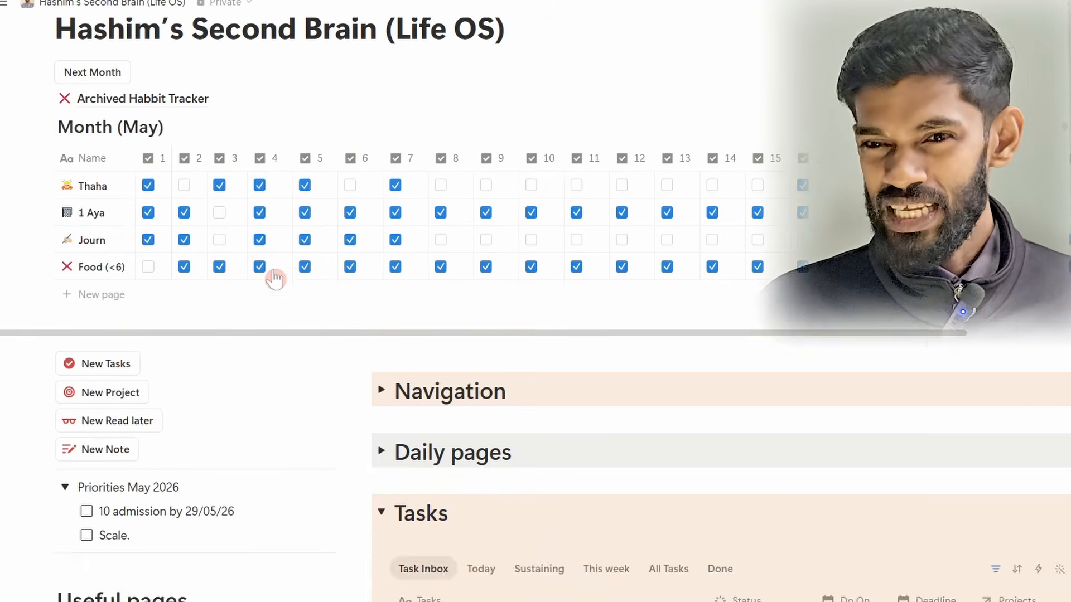
scroll(274, 273, up, 3)
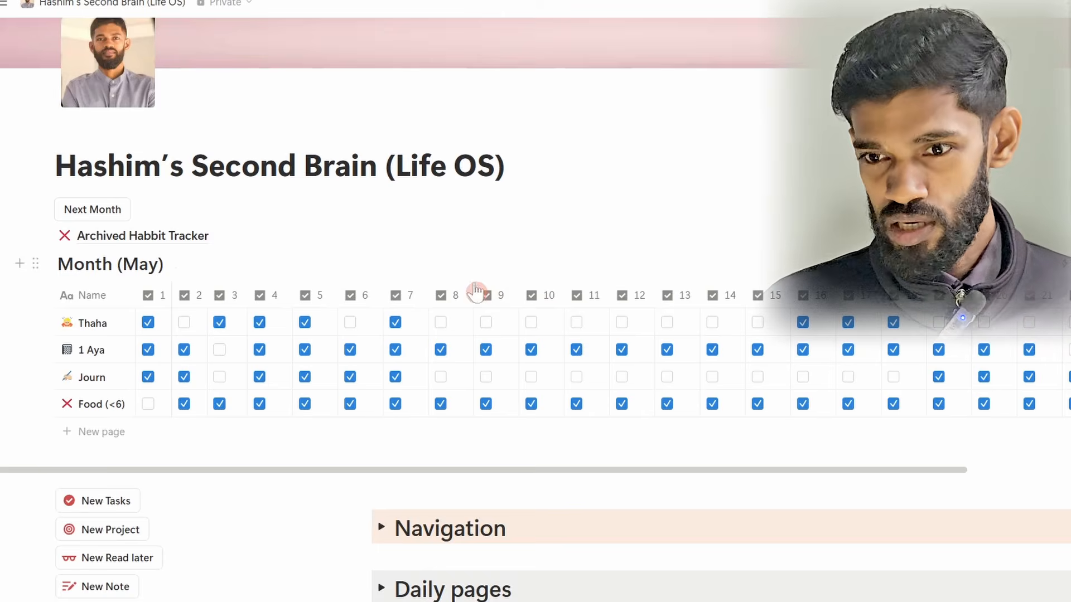
scroll(473, 273, down, 2)
scroll(413, 307, down, 2)
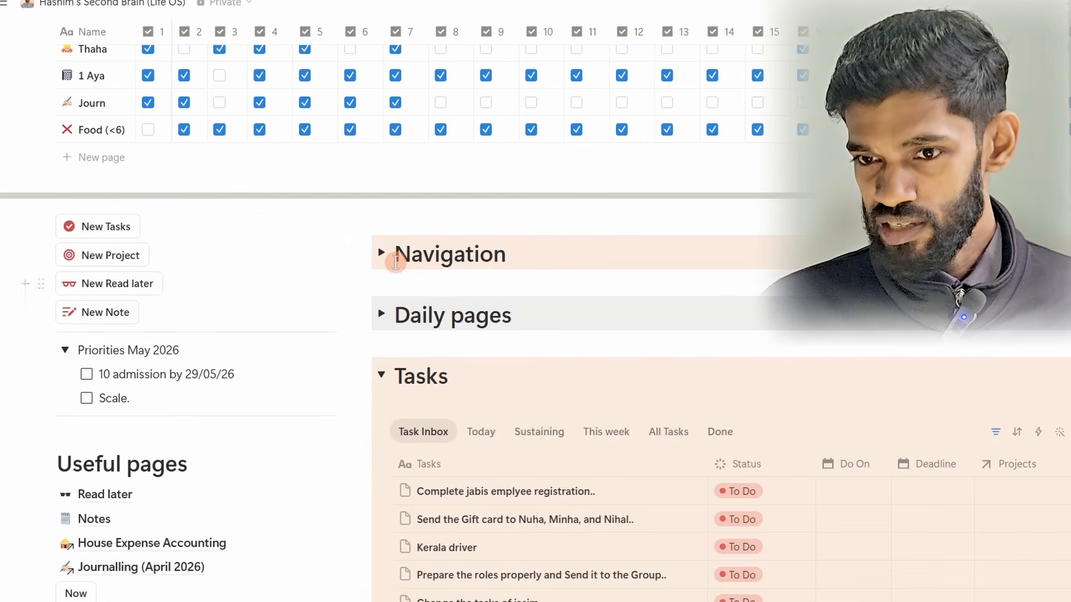
Step: Collapse the Tasks section to see the list of section headings, and reopen it to view the Task Inbox
click(382, 374)
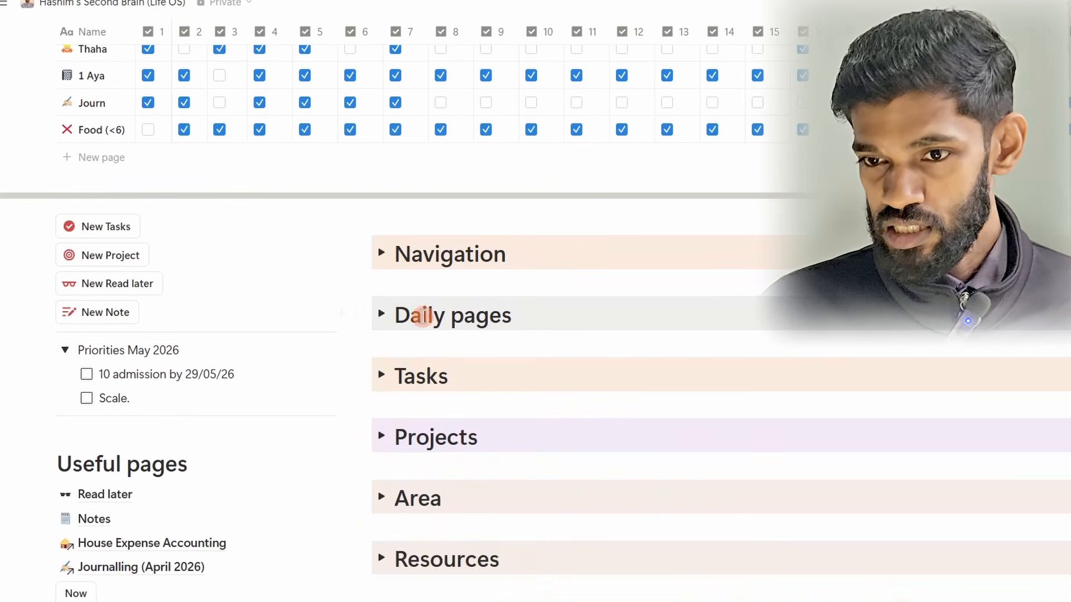
scroll(413, 320, down, 2)
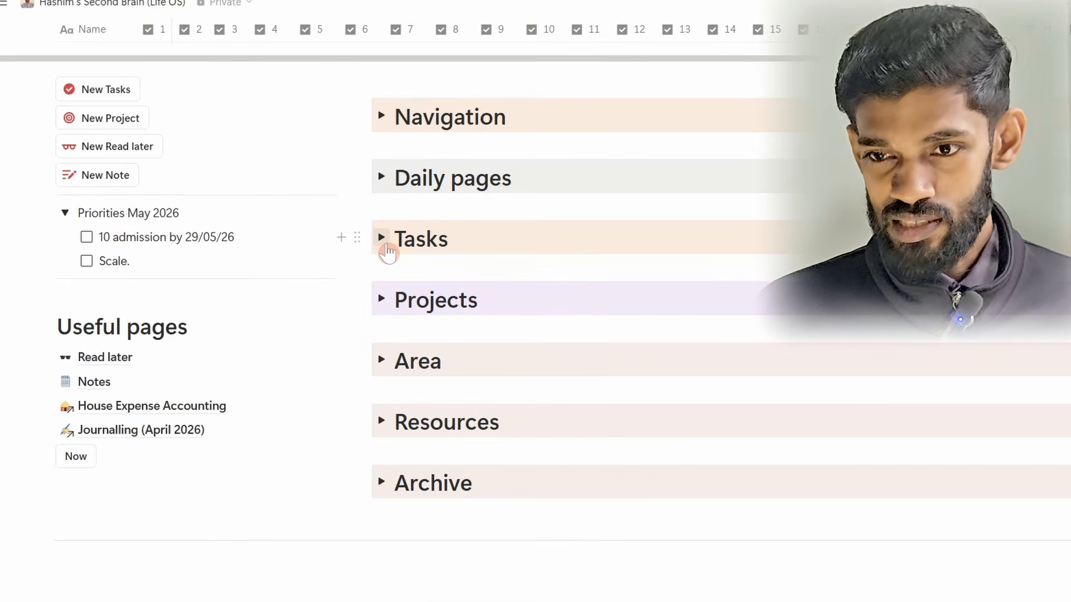
click(387, 251)
scroll(385, 245, down, 1)
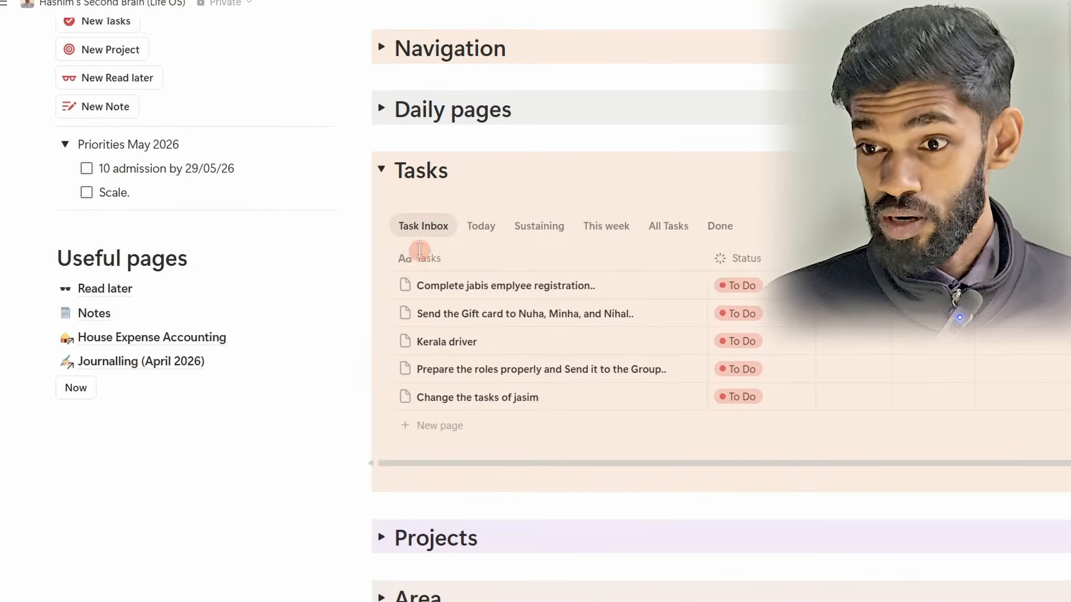
scroll(524, 279, down, 2)
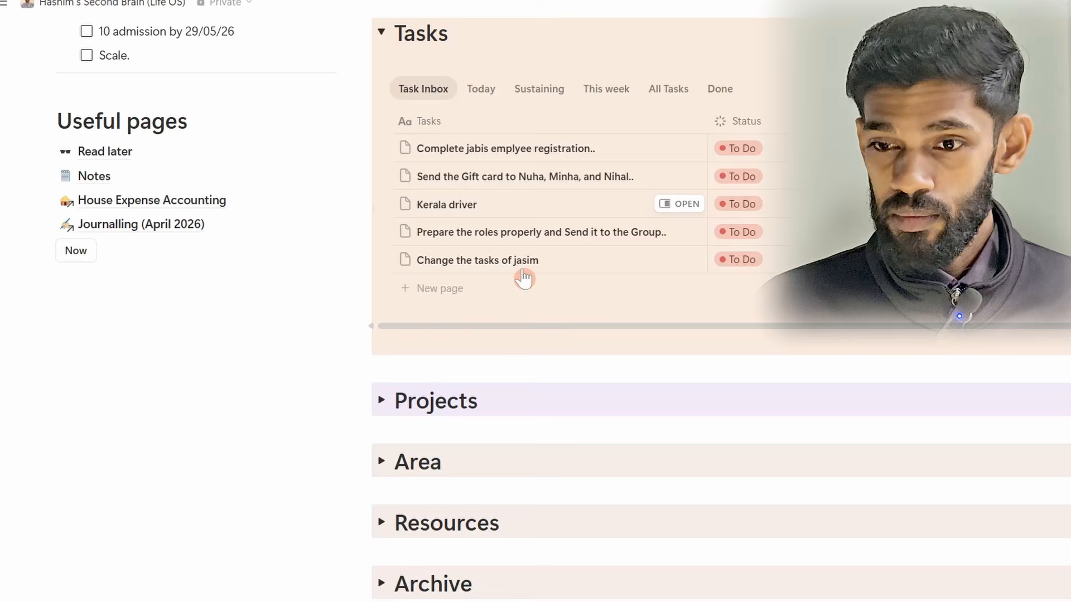
Step: Expand the Projects, Area and Resources sections to review what each one contains
click(379, 402)
scroll(384, 413, down, 3)
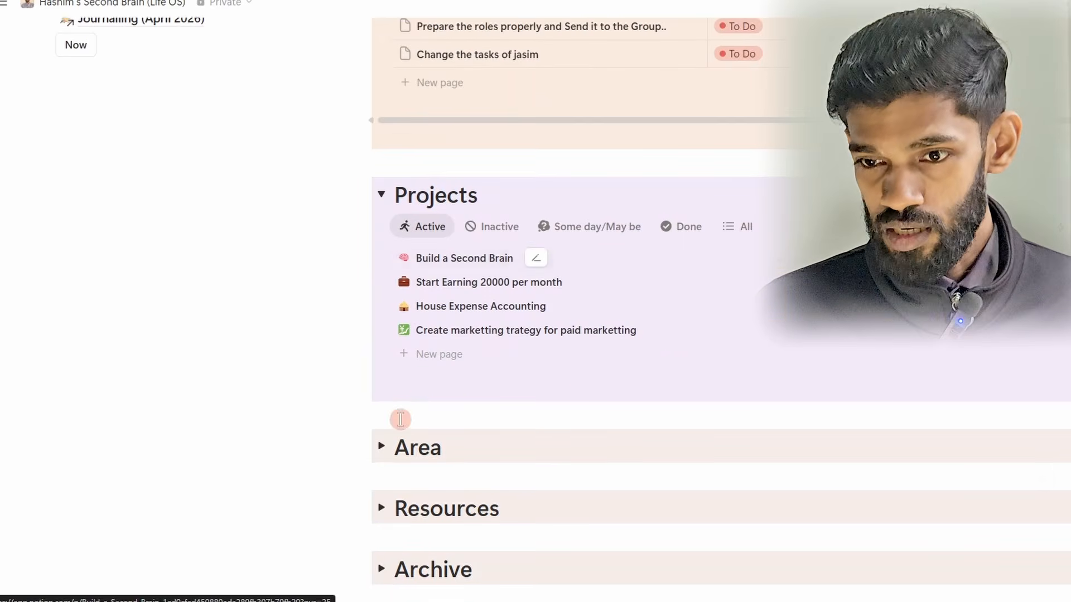
click(381, 446)
scroll(401, 390, down, 7)
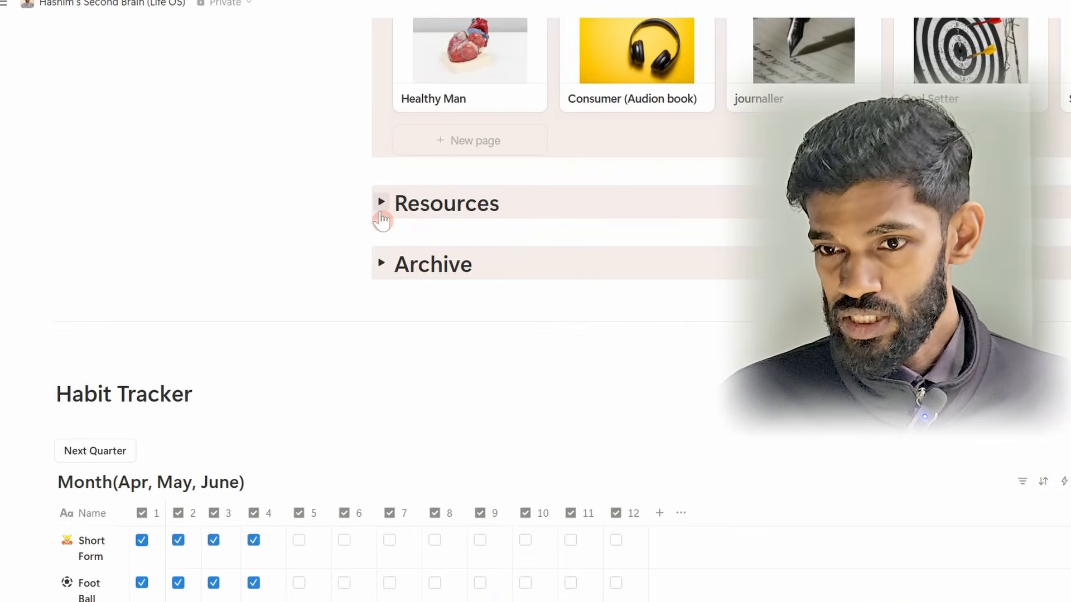
click(381, 217)
scroll(384, 240, down, 2)
scroll(383, 307, down, 10)
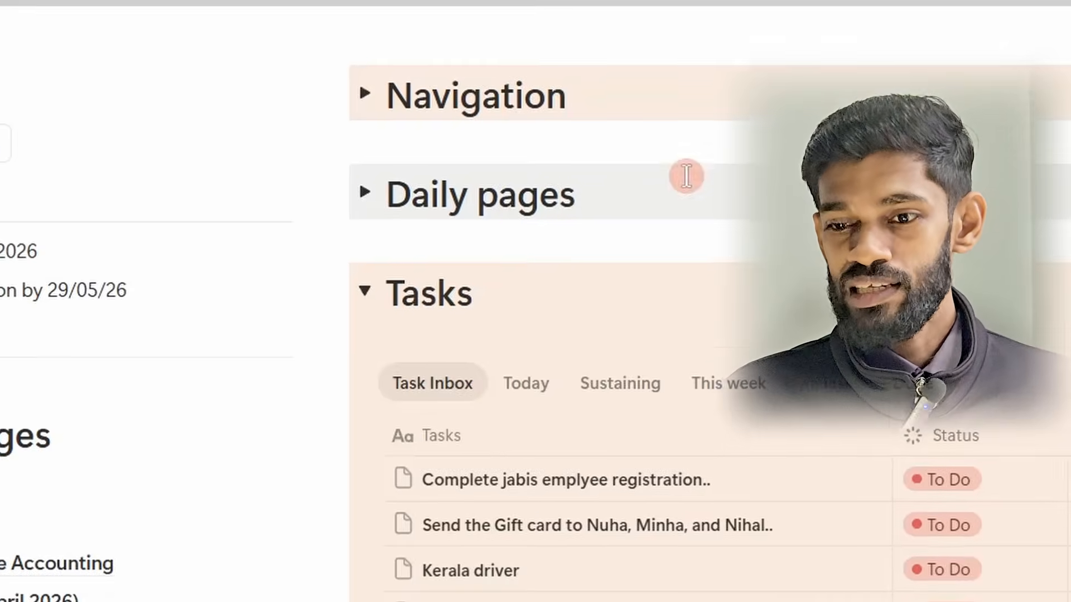
Step: Look over the collapsed sections below Tasks, and open the Area and Resources galleries
scroll(504, 354, down, 15)
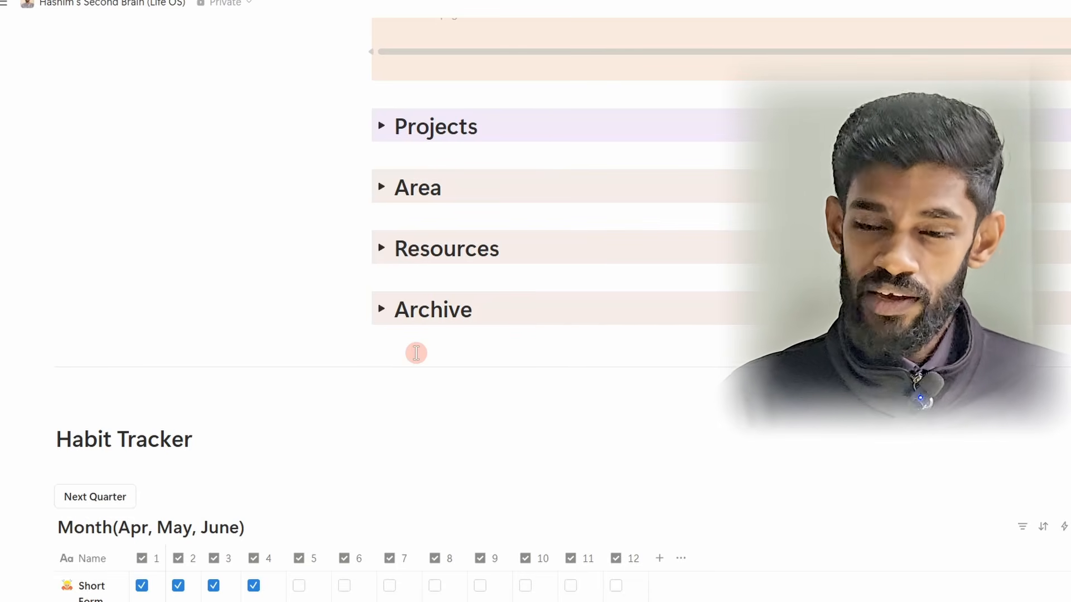
scroll(416, 353, up, 5)
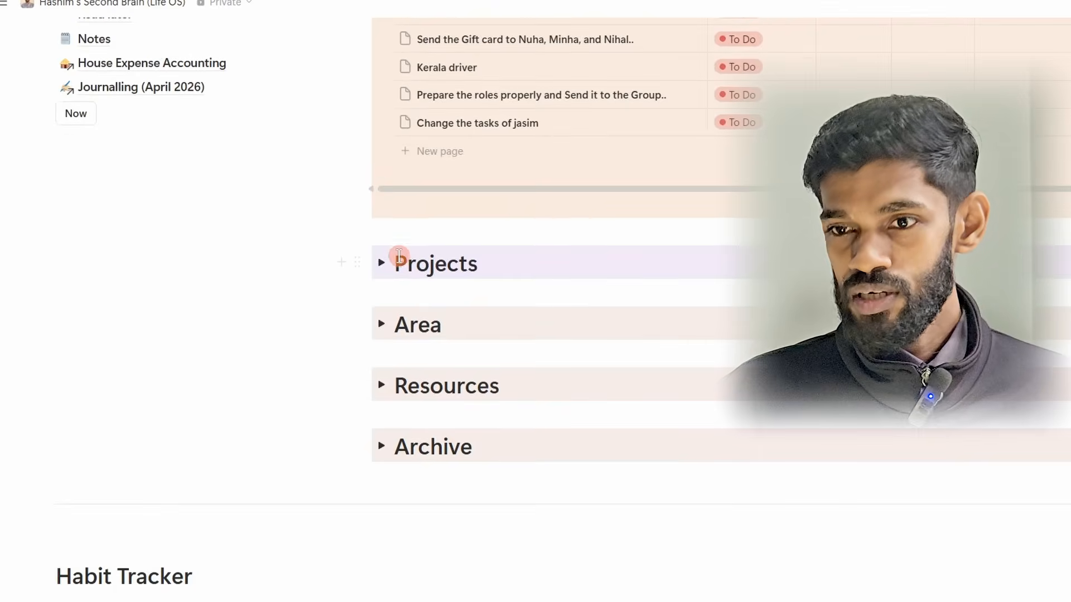
scroll(399, 351, down, 1)
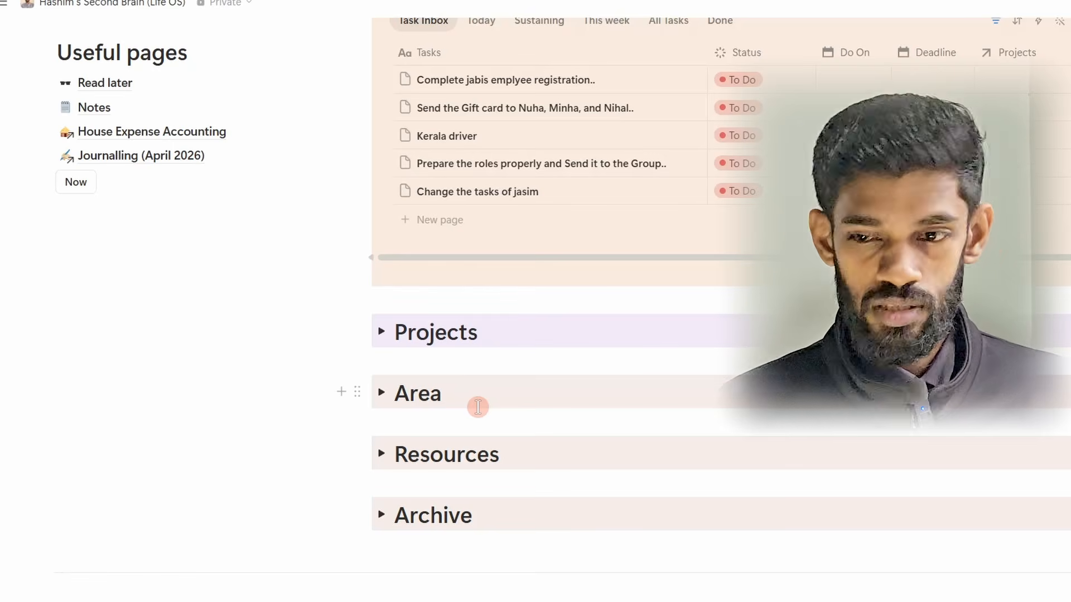
click(381, 393)
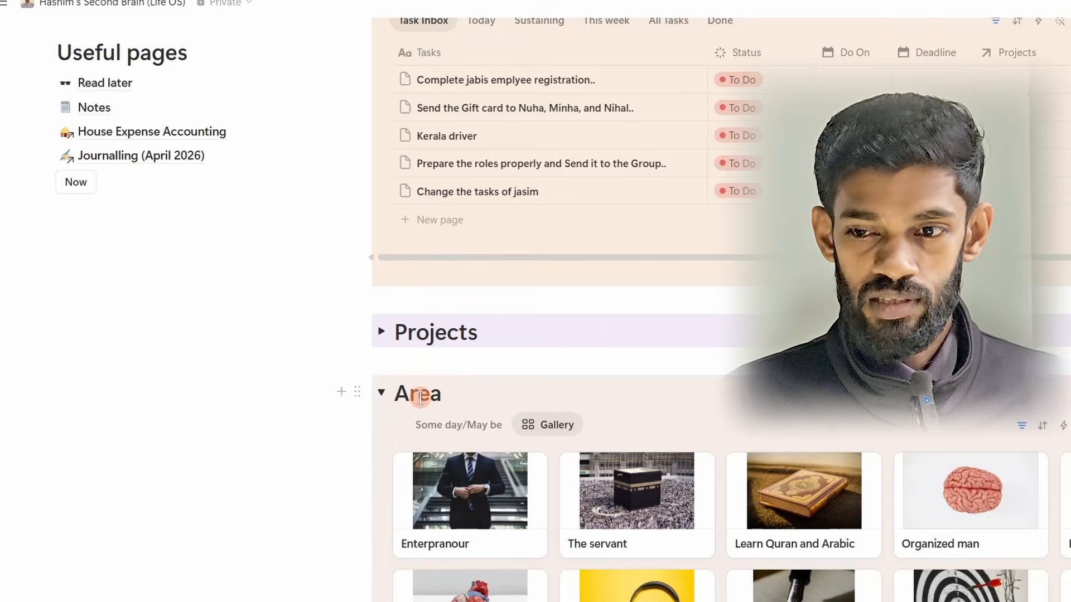
scroll(420, 397, down, 3)
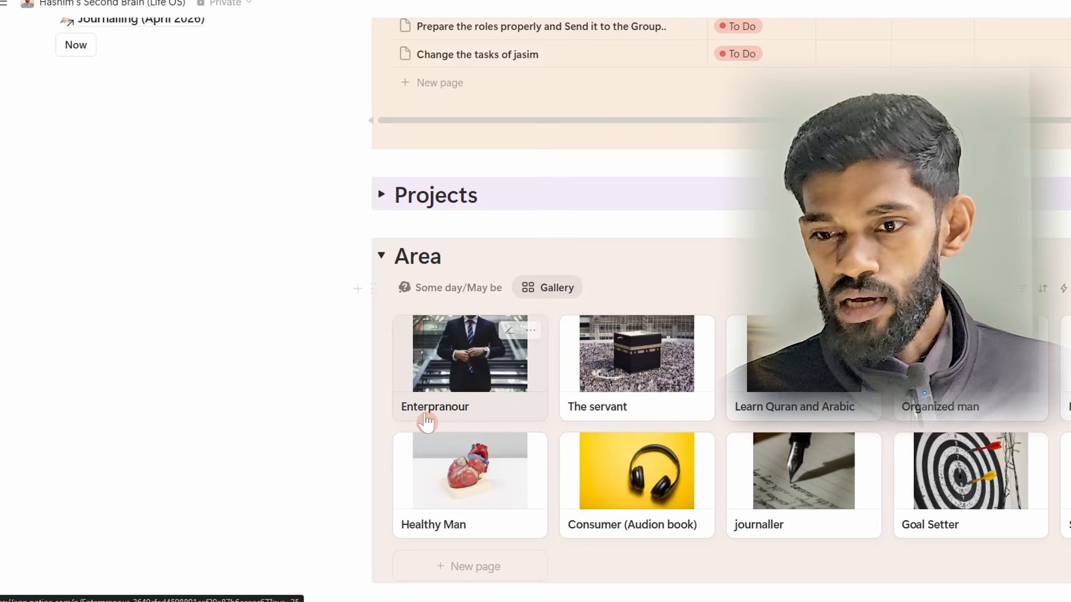
scroll(426, 415, down, 7)
click(385, 220)
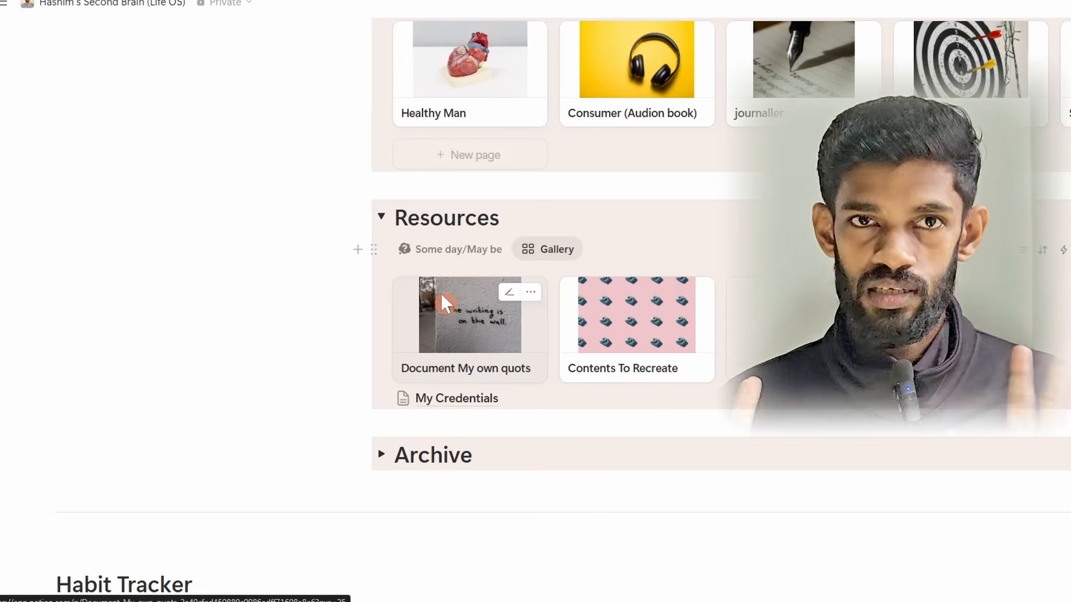
Step: Expand the Tasks section to review the entries in the Task Inbox
scroll(583, 381, up, 15)
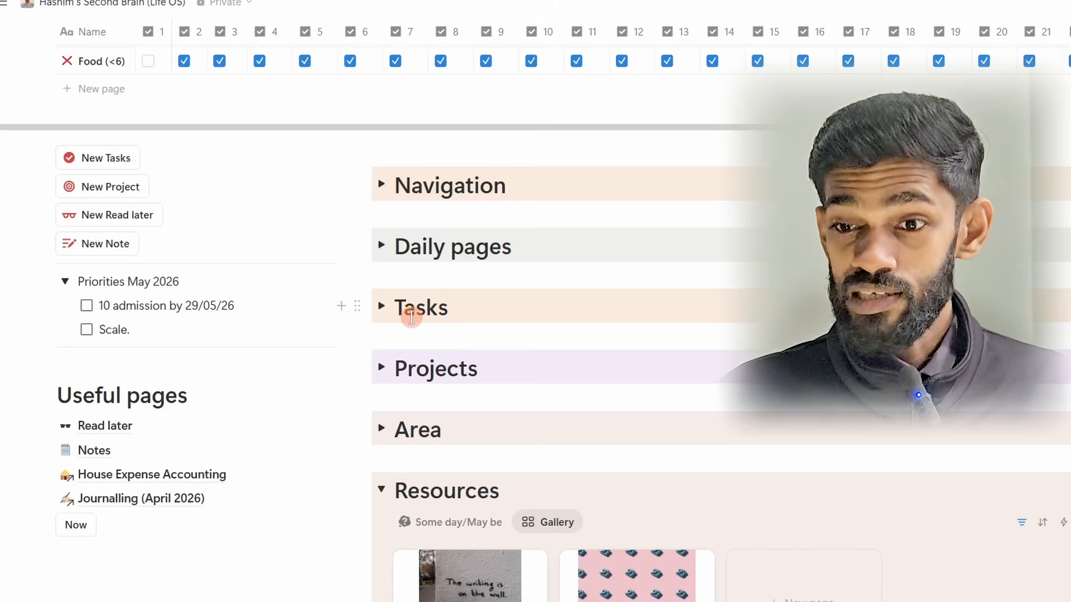
click(382, 306)
scroll(502, 301, down, 2)
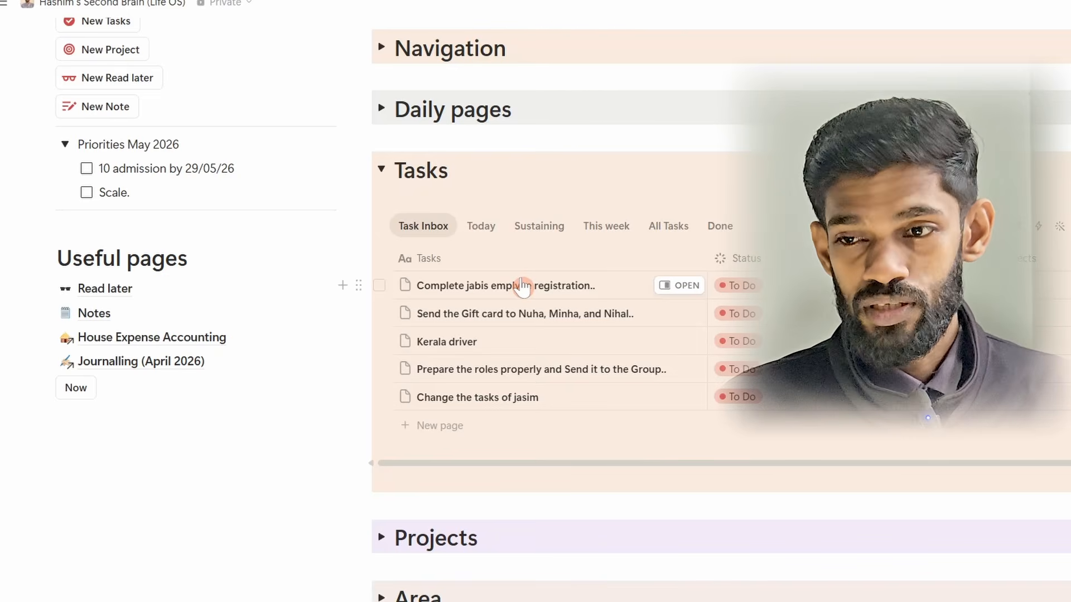
scroll(385, 267, down, 6)
scroll(382, 234, up, 3)
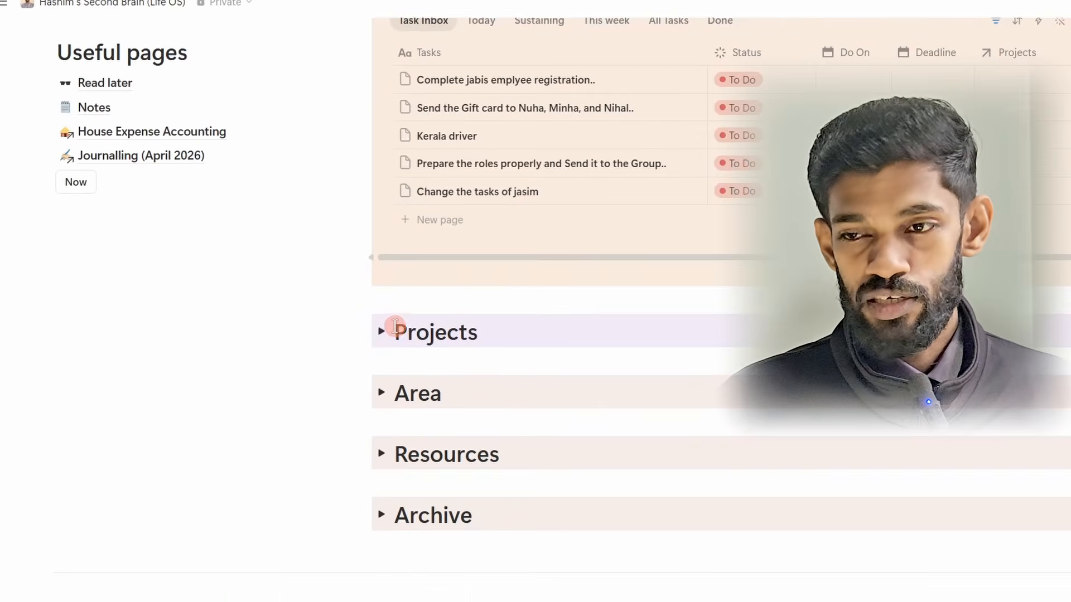
Step: Return to the May habit tracker and examine its habit rows across the days of the month
scroll(394, 327, up, 3)
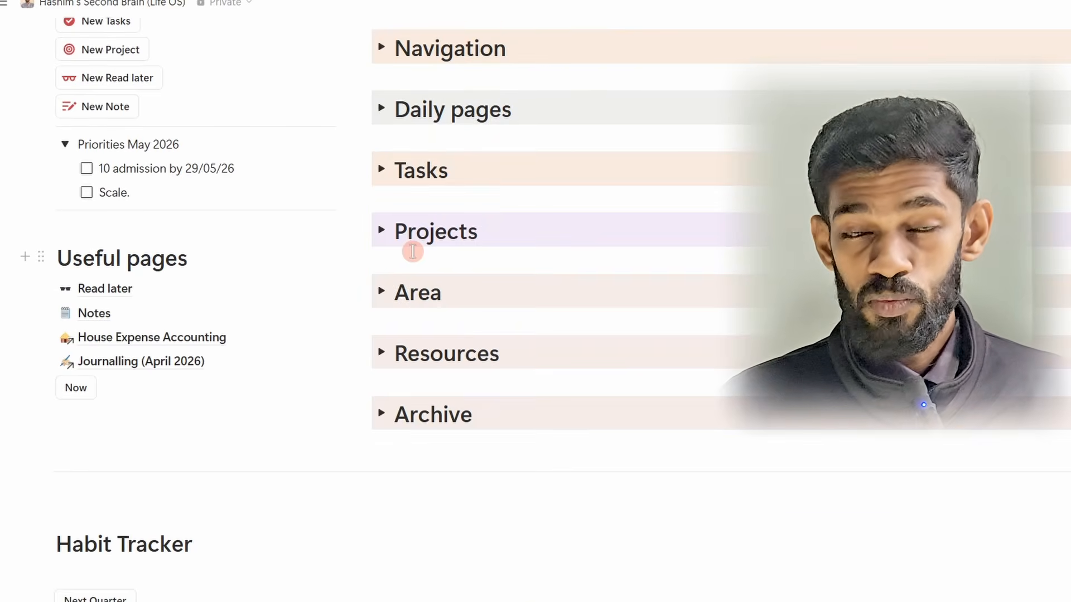
scroll(413, 252, up, 3)
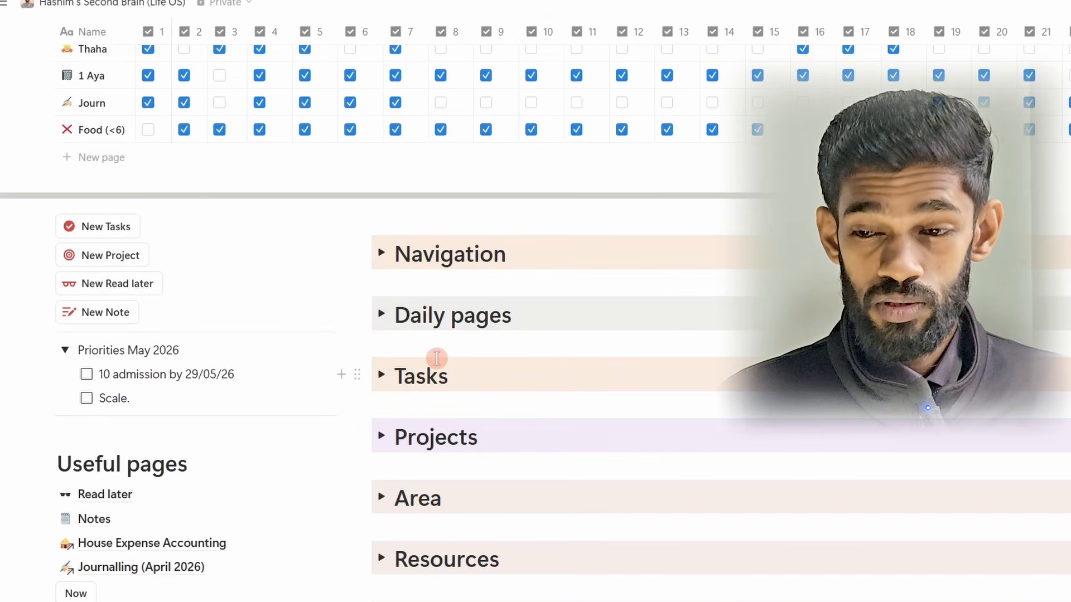
scroll(437, 358, up, 3)
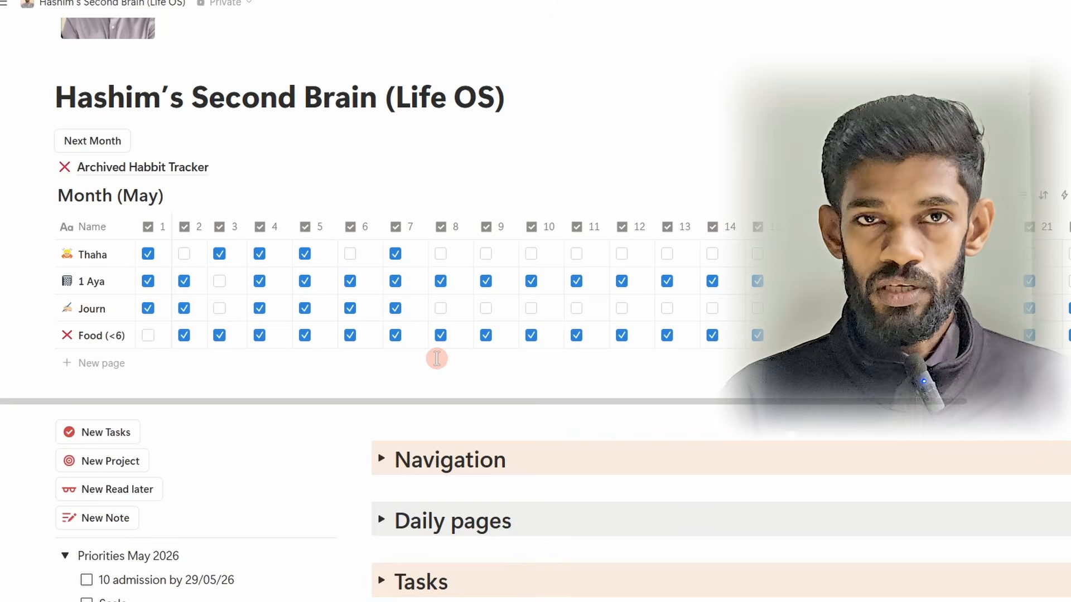
scroll(438, 359, up, 2)
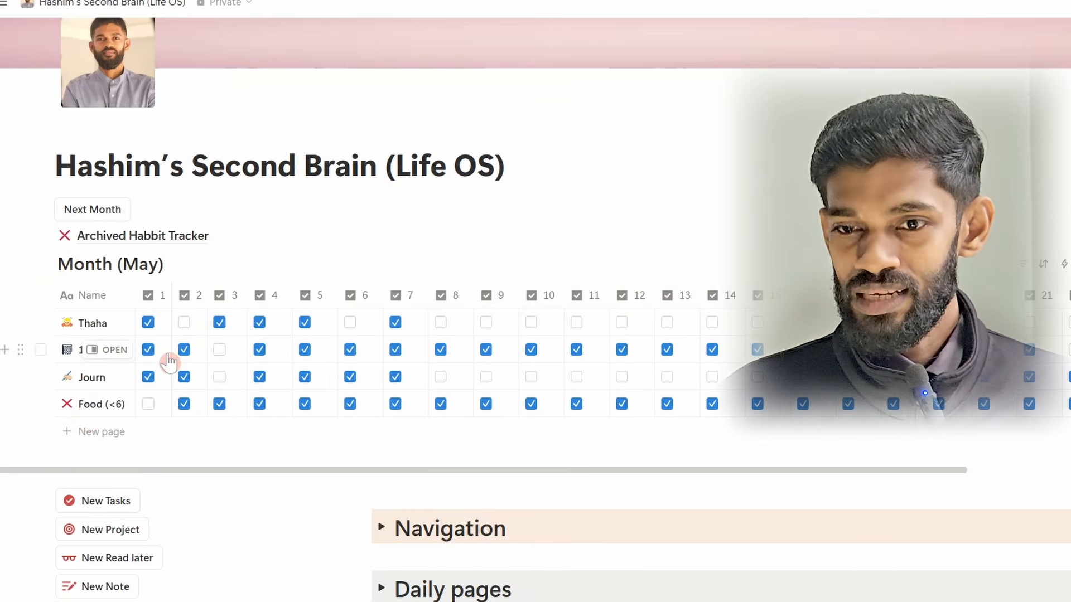
click(148, 324)
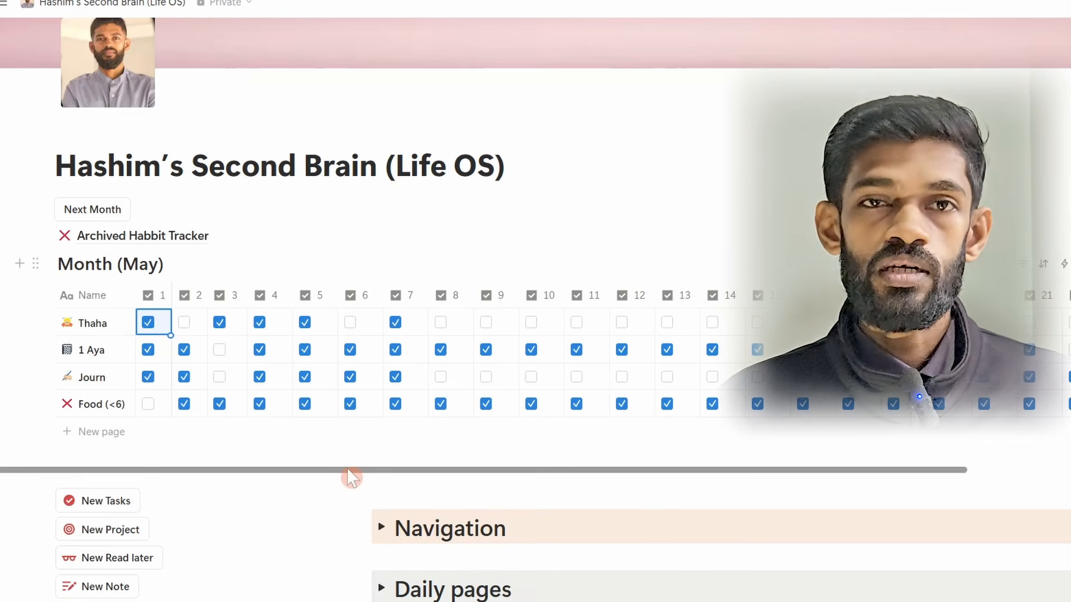
drag(352, 477, 399, 473)
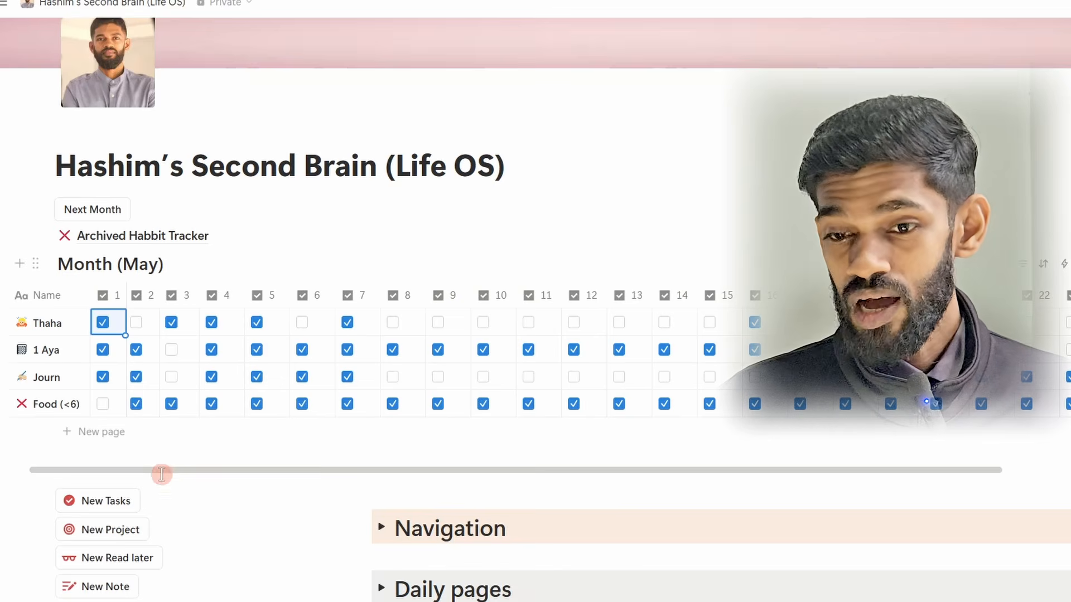
drag(182, 476, 421, 477)
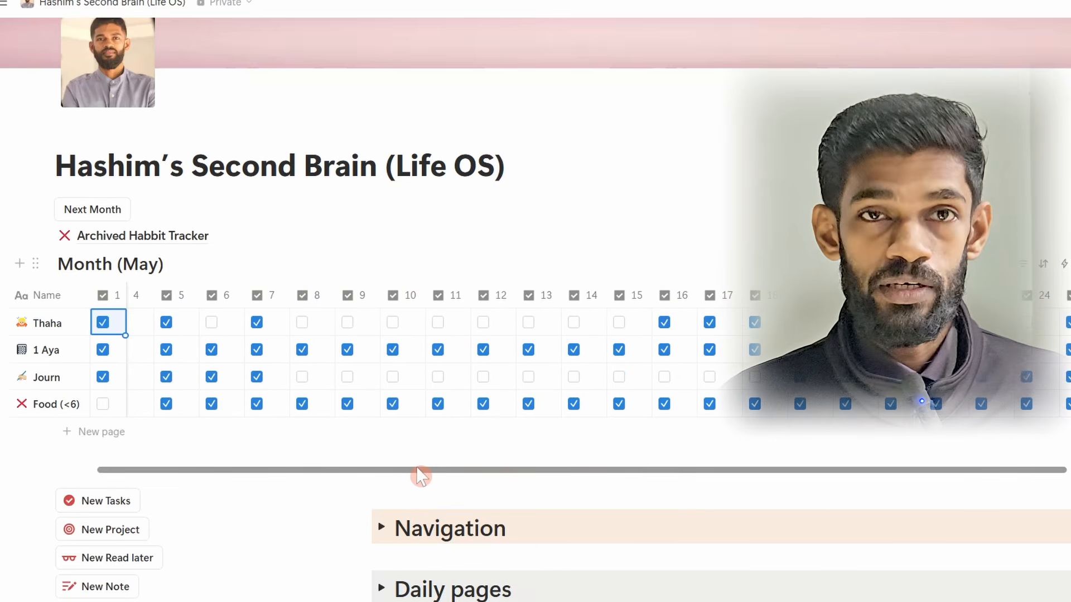
drag(337, 476, 291, 476)
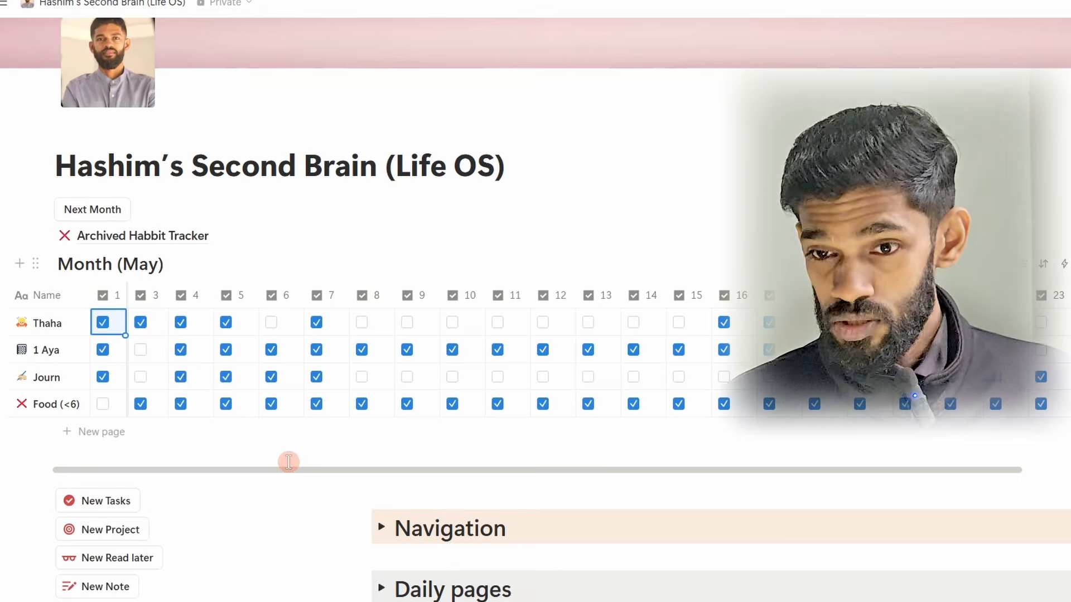
drag(301, 473, 161, 474)
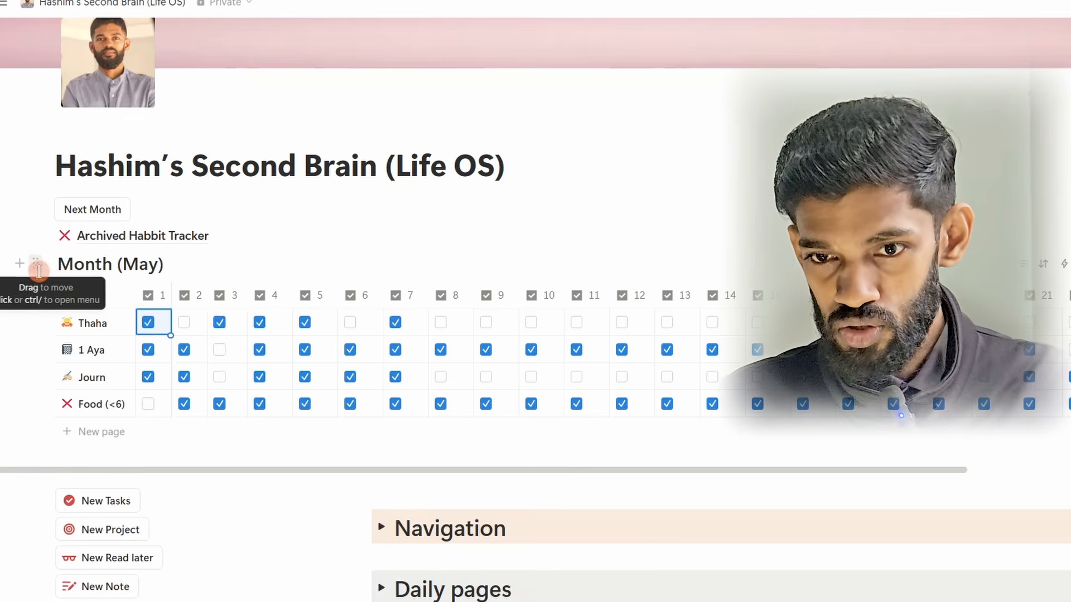
Step: Move the May habit tracker into the Archived Habbit Tracker page and generate a blank tracker for the next month
key(ctrl+plus)
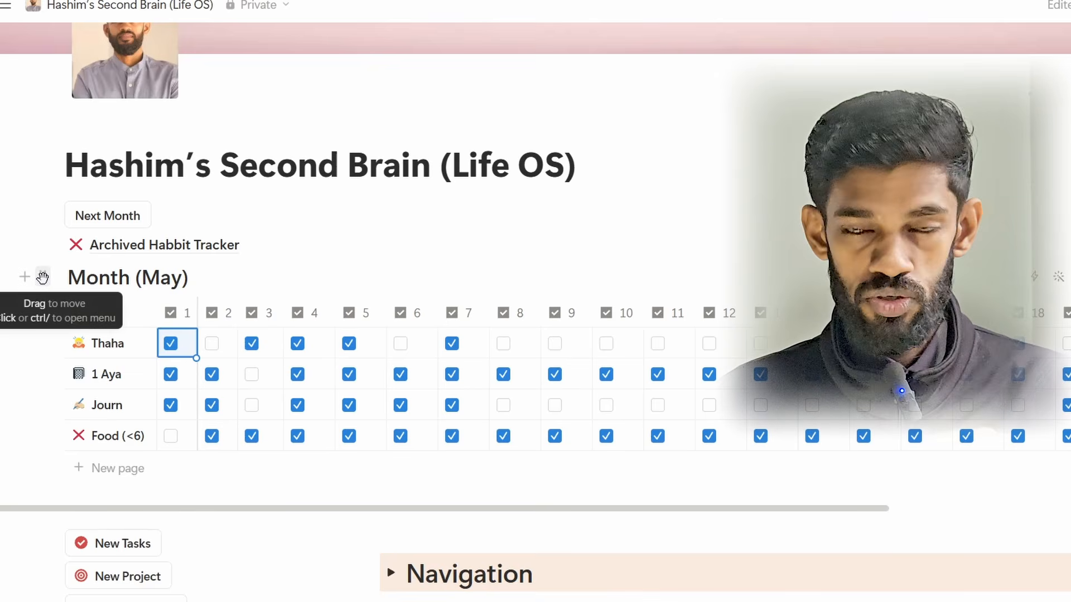
drag(43, 278, 118, 257)
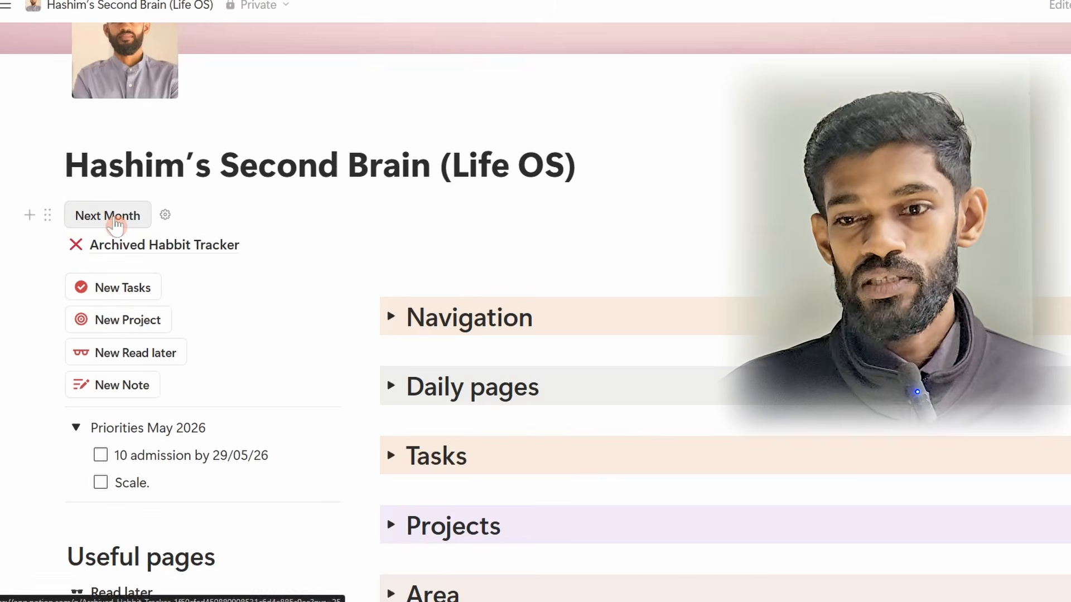
click(114, 217)
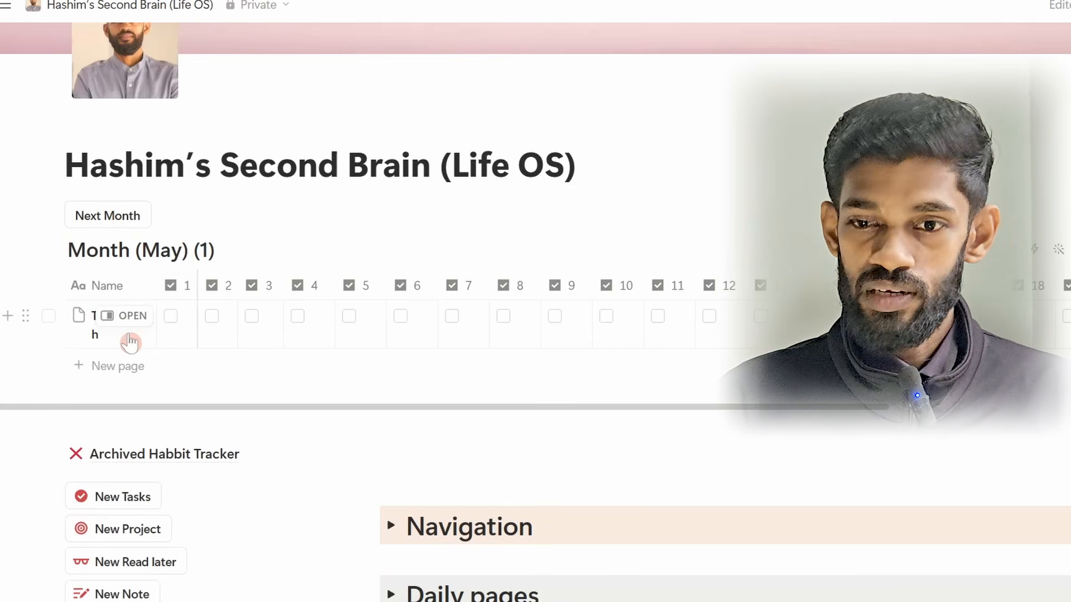
Step: Add a habit row named Shadow Gym below the Thahajudh row in the new month's tracker
click(123, 341)
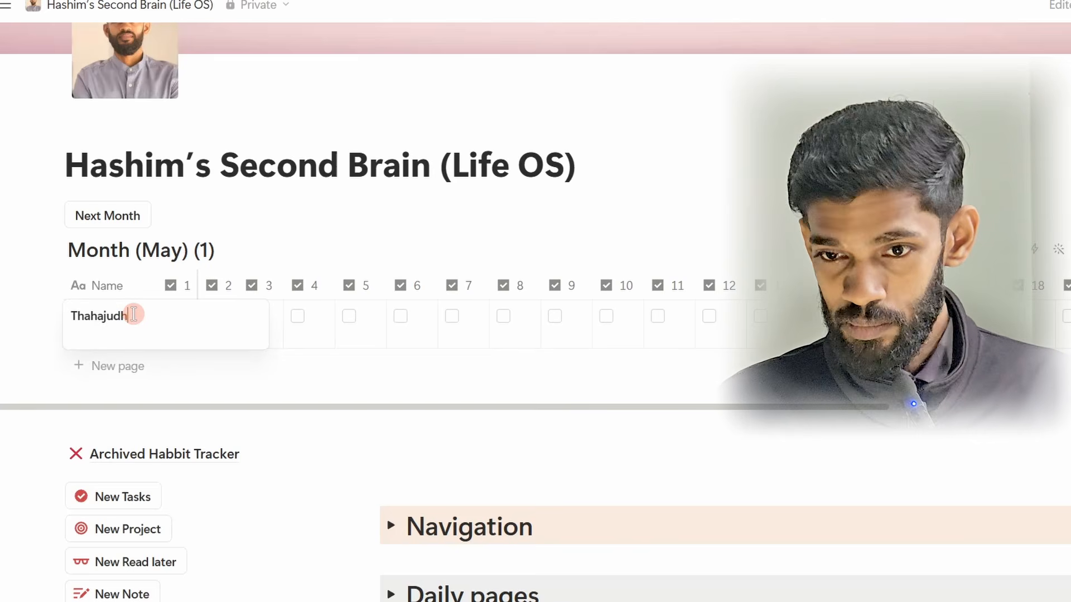
key(Escape)
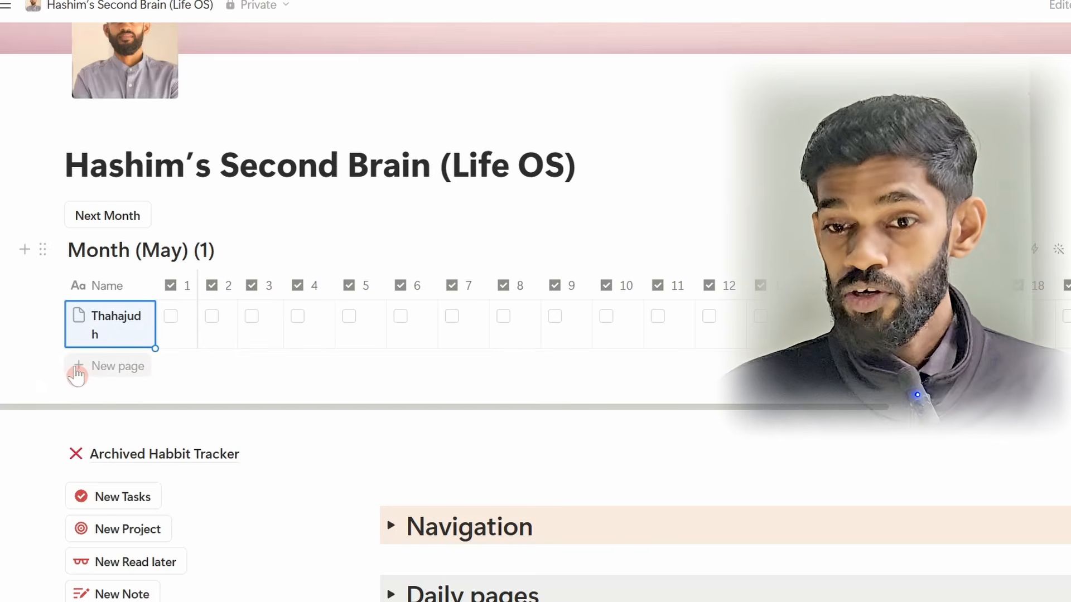
click(77, 373)
text(Sha)
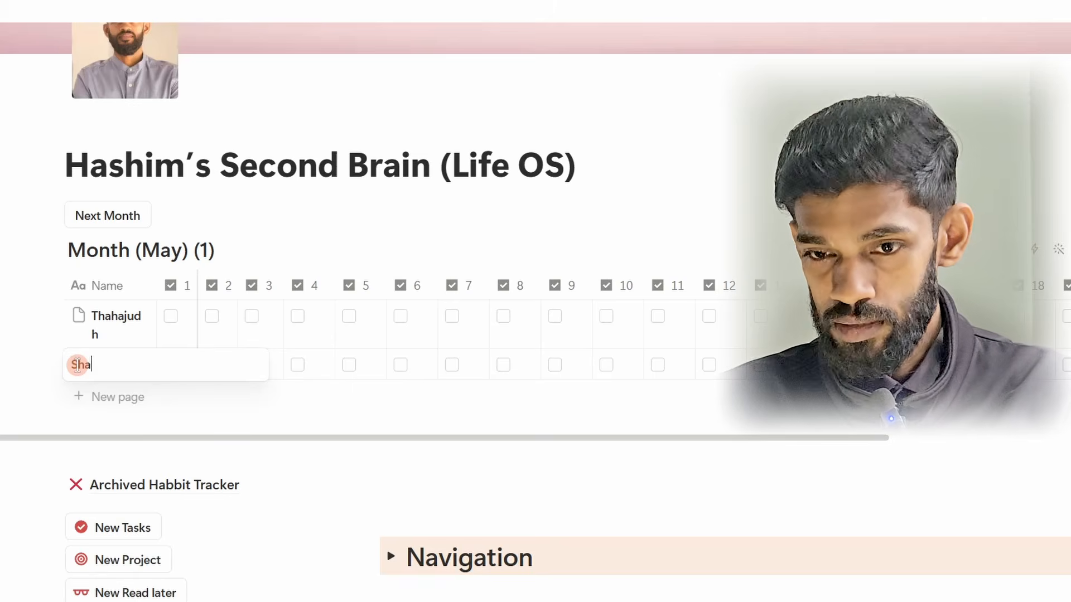
text(dow )
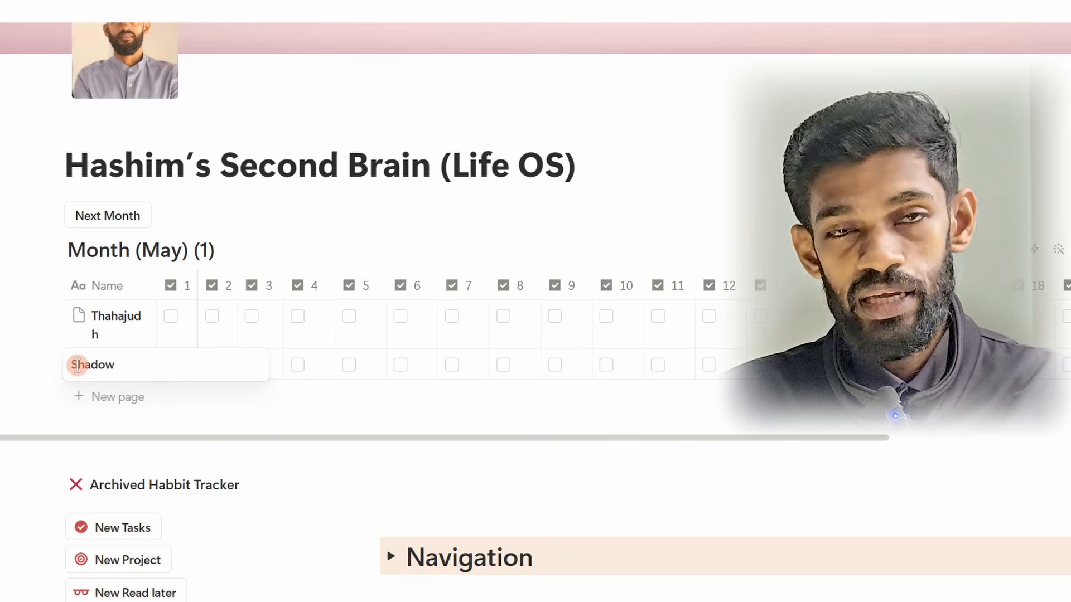
text( Gym)
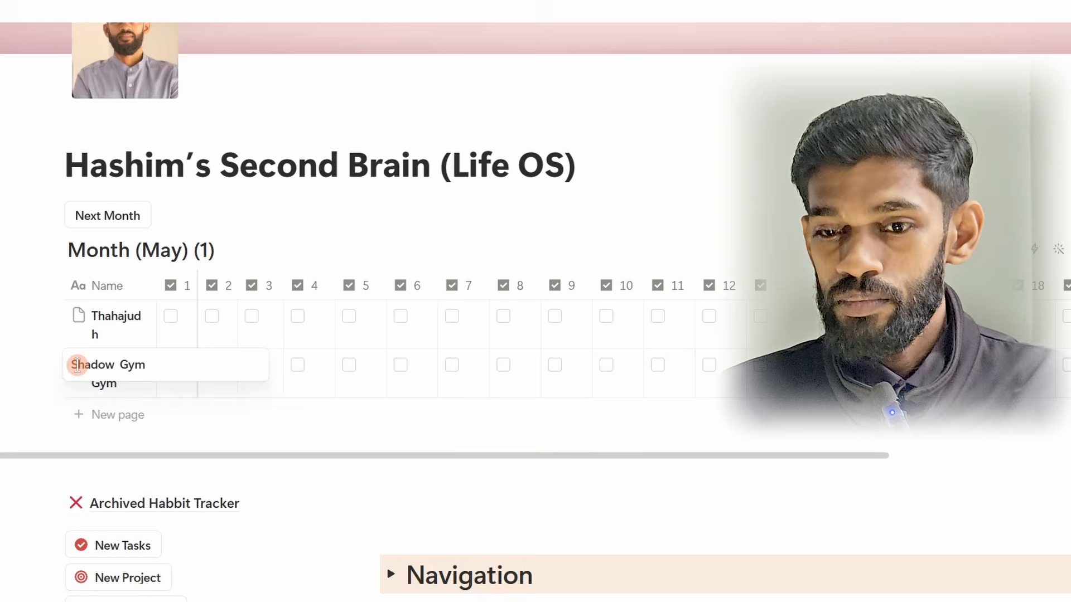
key(Escape)
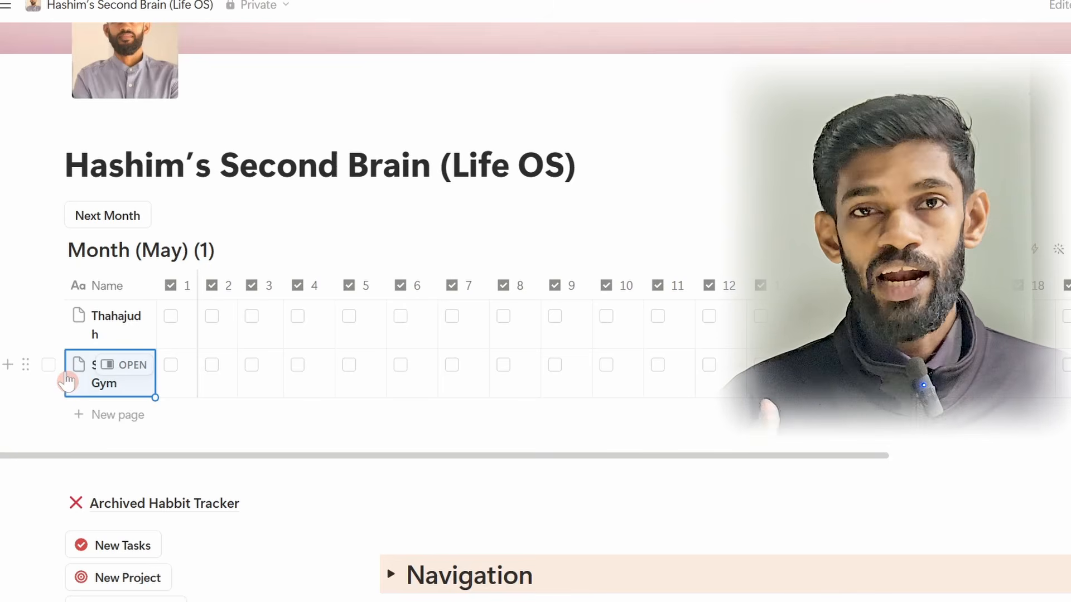
Step: Mark both habits, Thahajudh and Shadow Gym, as done for days 1 and 2
click(170, 316)
click(170, 365)
click(213, 316)
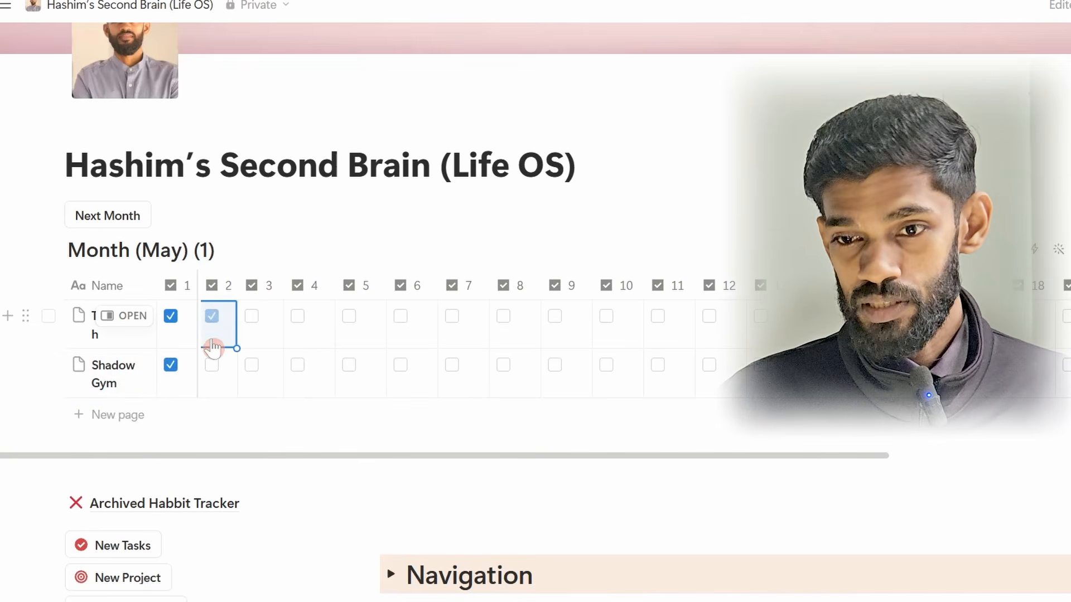
click(214, 366)
Step: Rename the new tracker's title to Month (June)
double_click(177, 245)
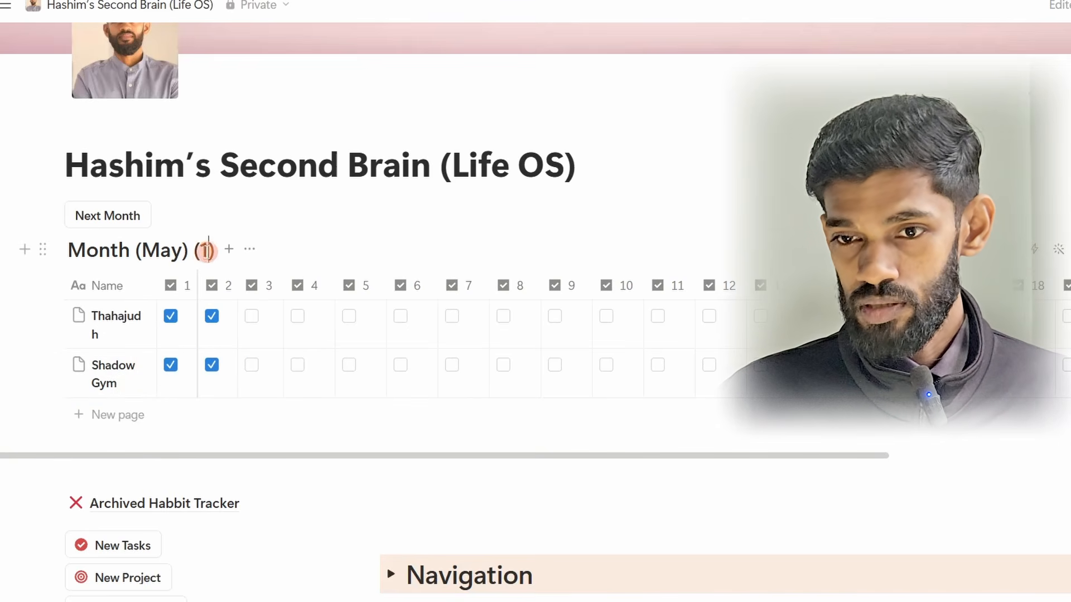
drag(208, 249, 146, 254)
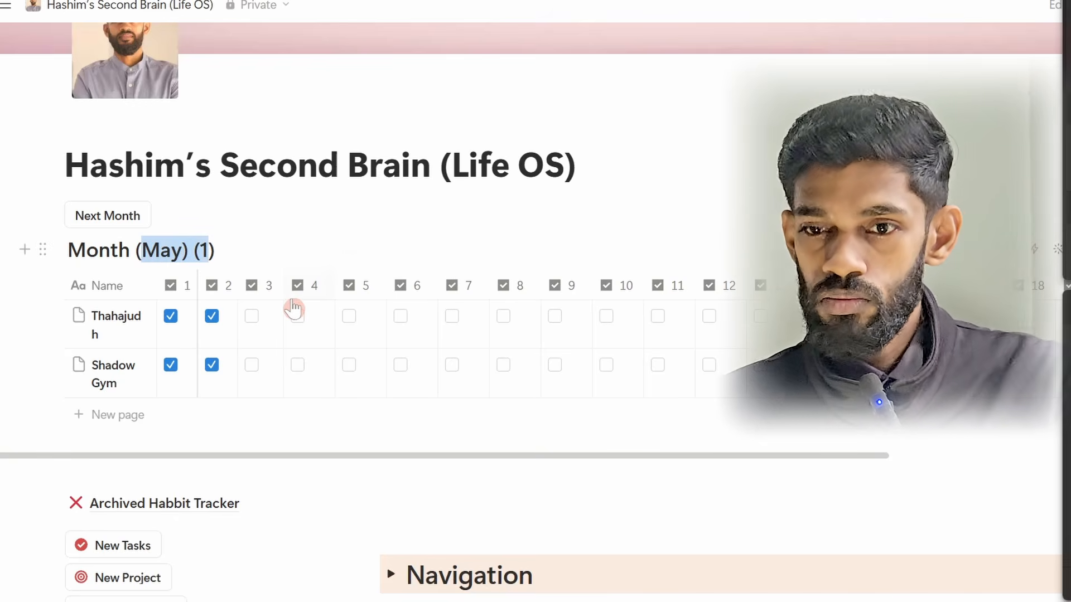
click(209, 251)
drag(208, 254, 142, 252)
text(June)
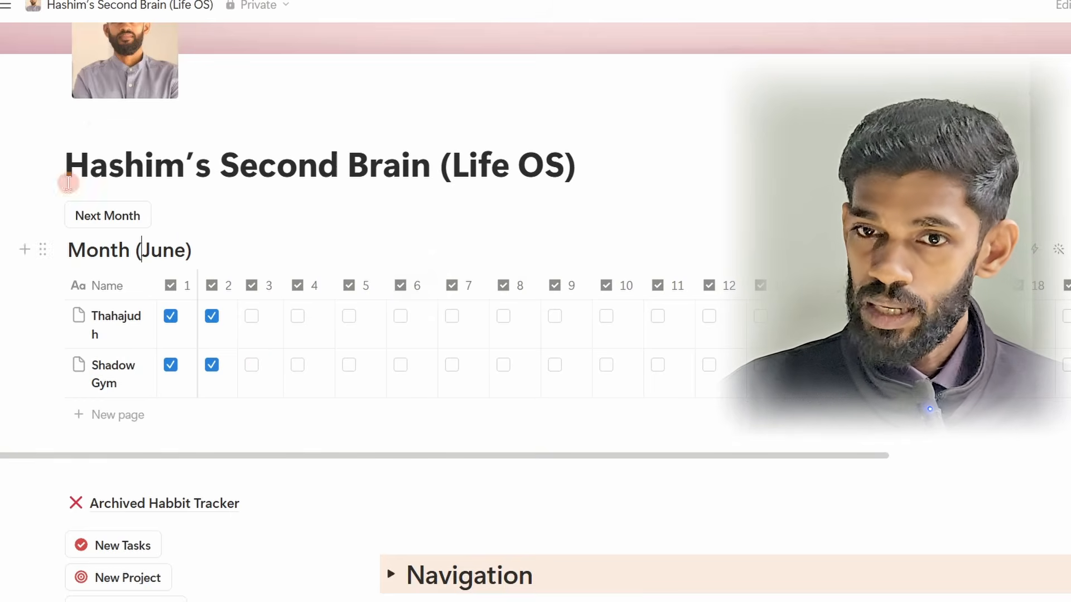
Step: Switch to the private Habit Tracker page and hide the page list
click(5, 7)
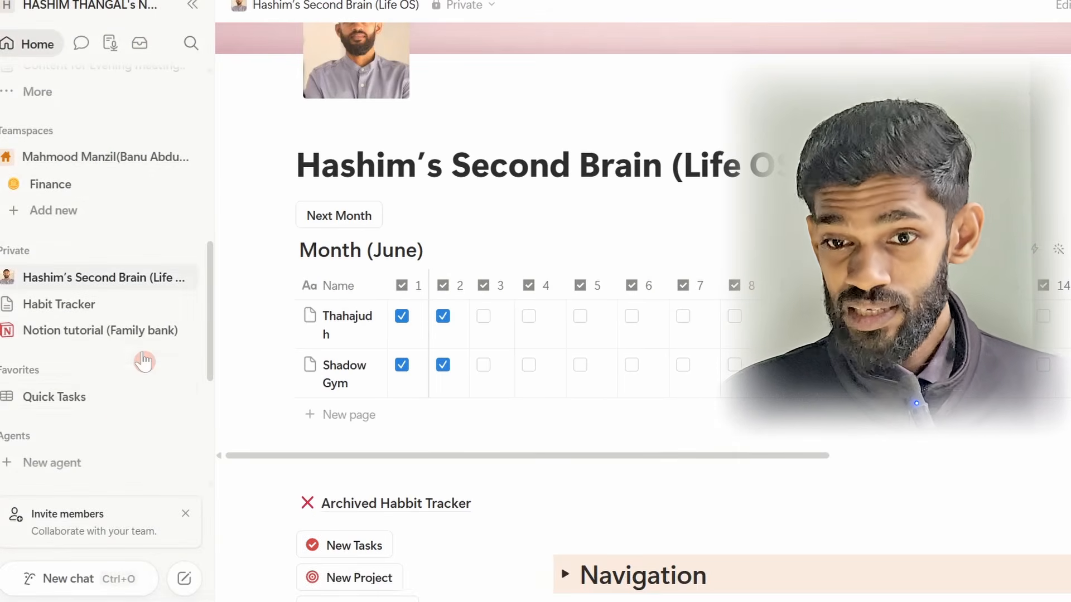
click(66, 310)
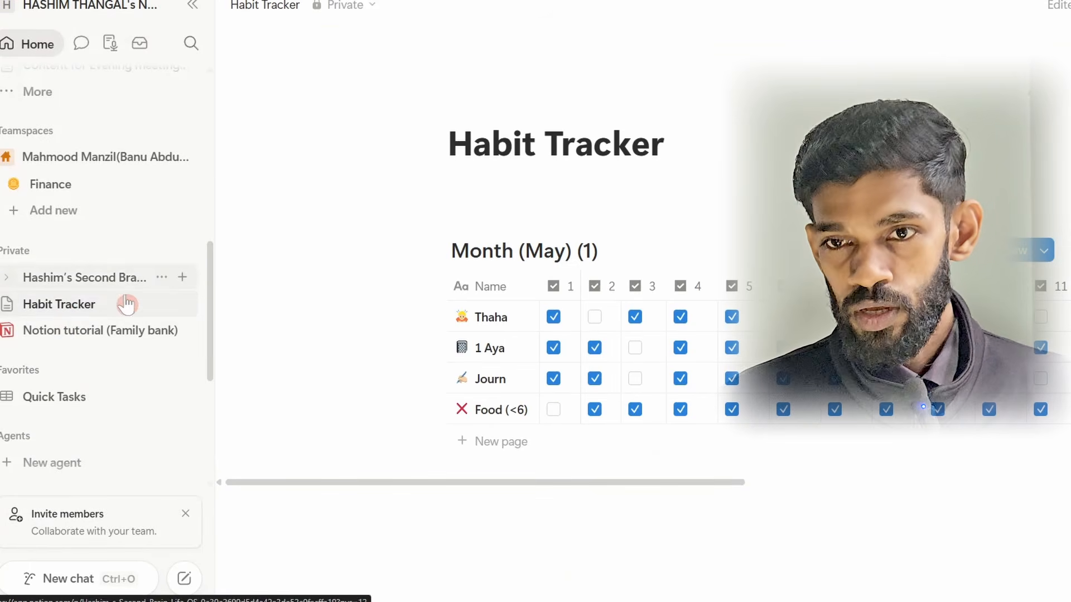
click(192, 5)
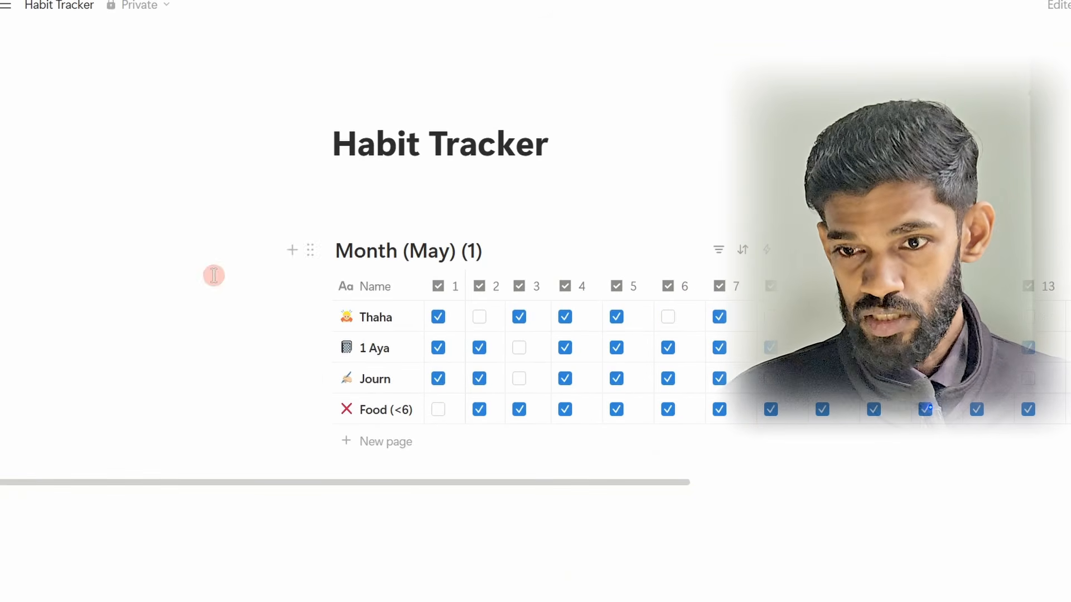
Step: Create a new blank page in the Private section
click(5, 7)
scroll(56, 357, up, 3)
scroll(54, 362, down, 5)
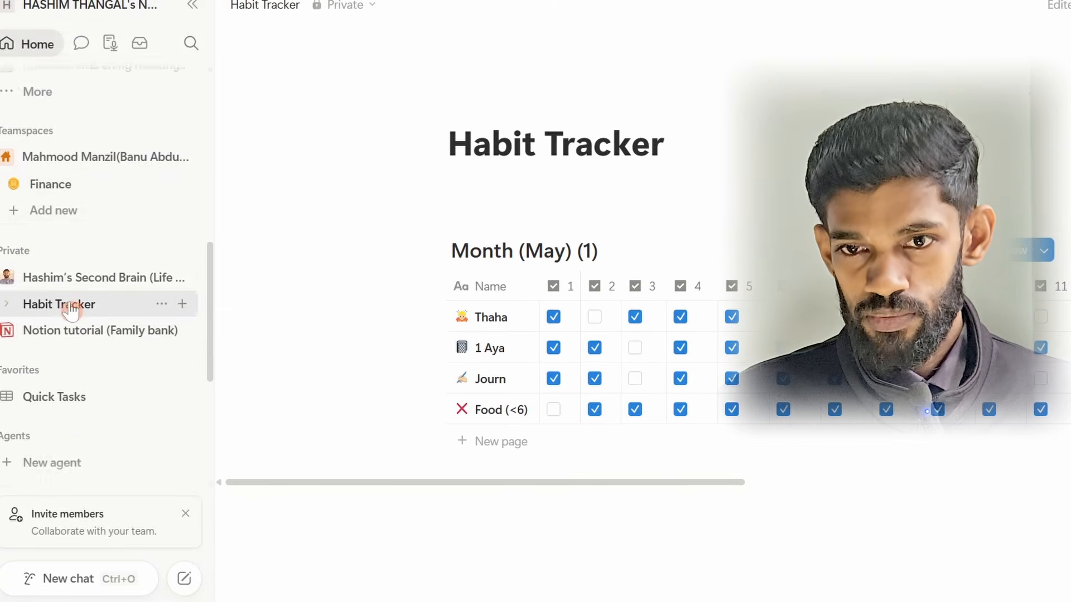
scroll(66, 306, up, 1)
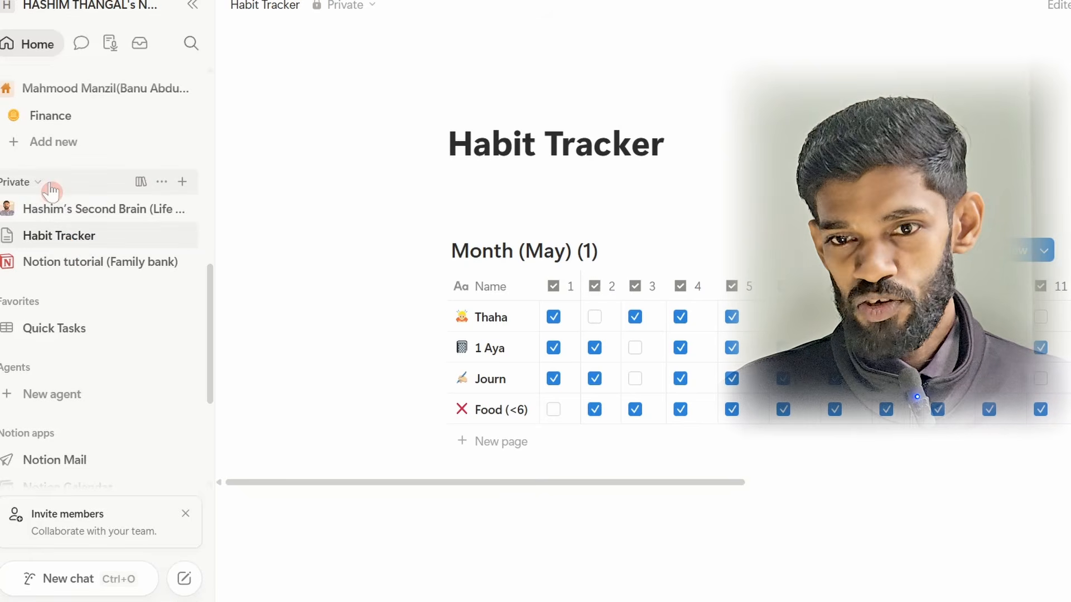
click(183, 184)
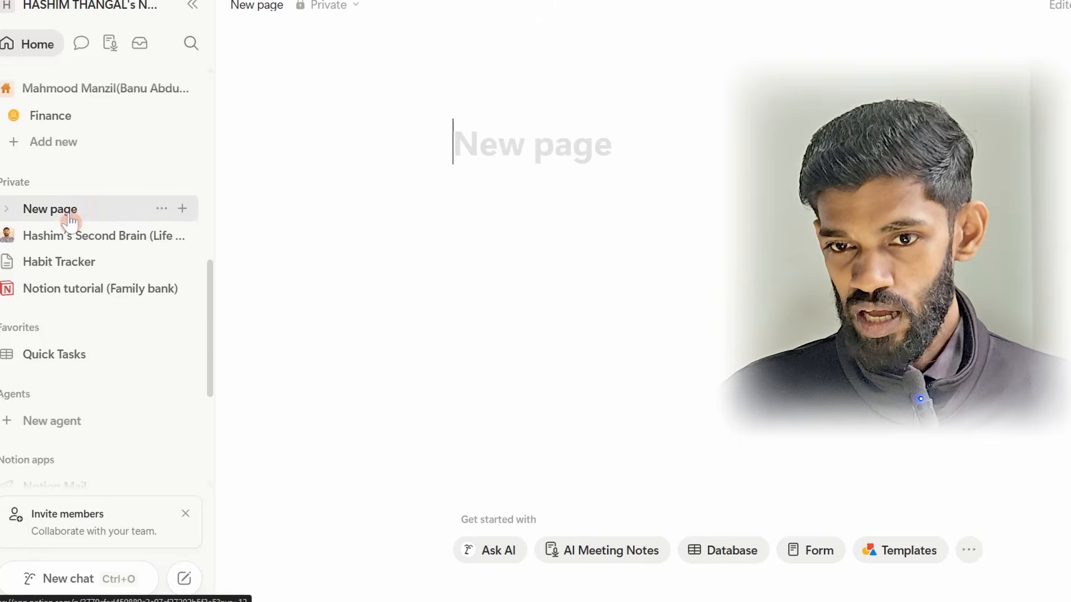
Step: Return to the Habit Tracker page and hide the page list to give the tracker more room
click(69, 267)
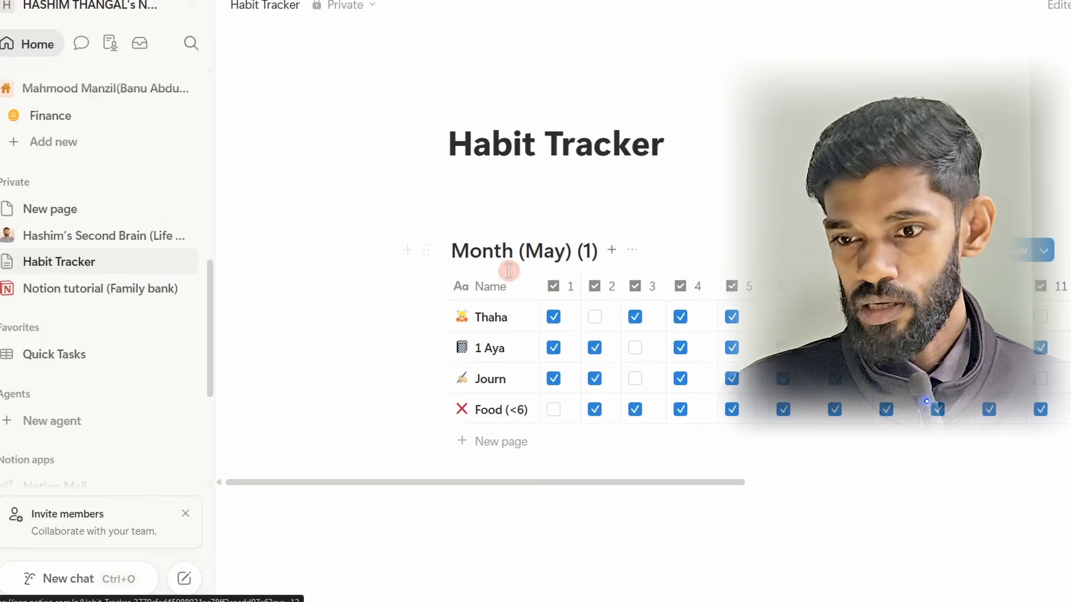
drag(519, 485, 468, 479)
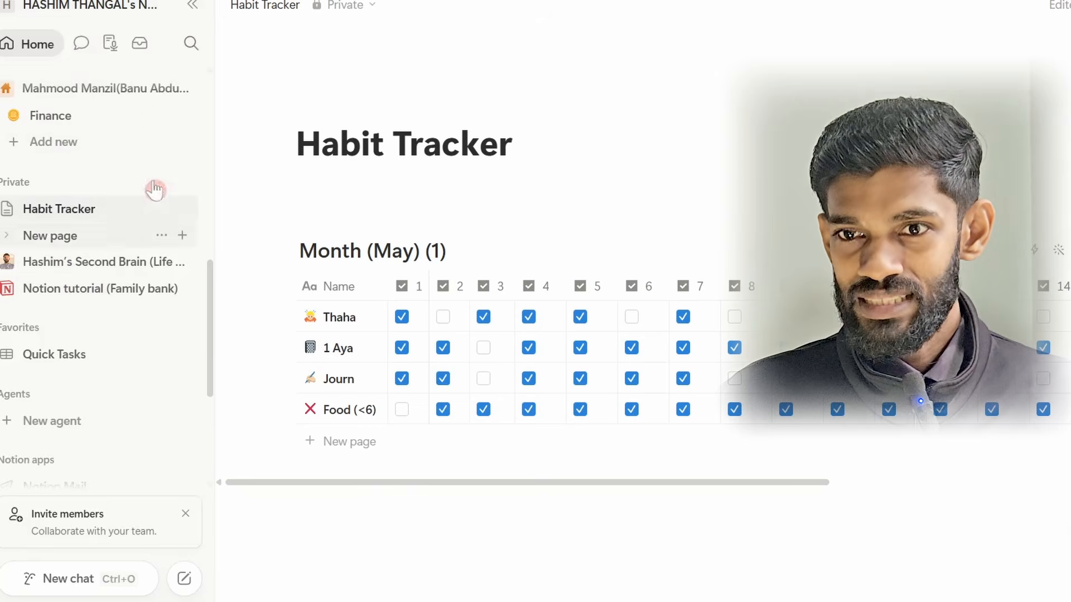
click(193, 7)
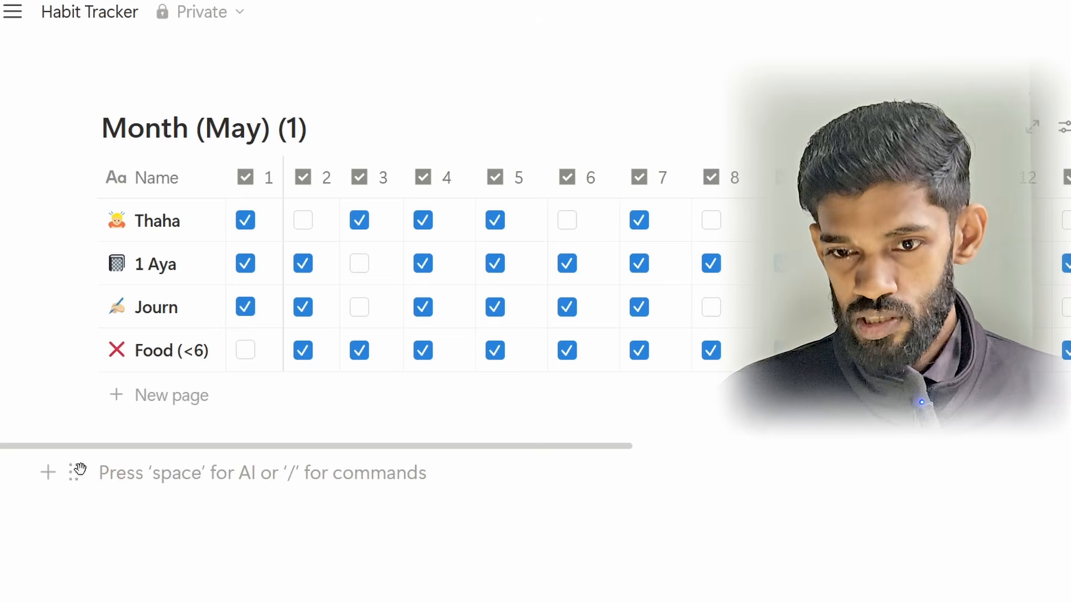
Step: Insert an inline database below the May tracker and title it Habit tracker
click(117, 473)
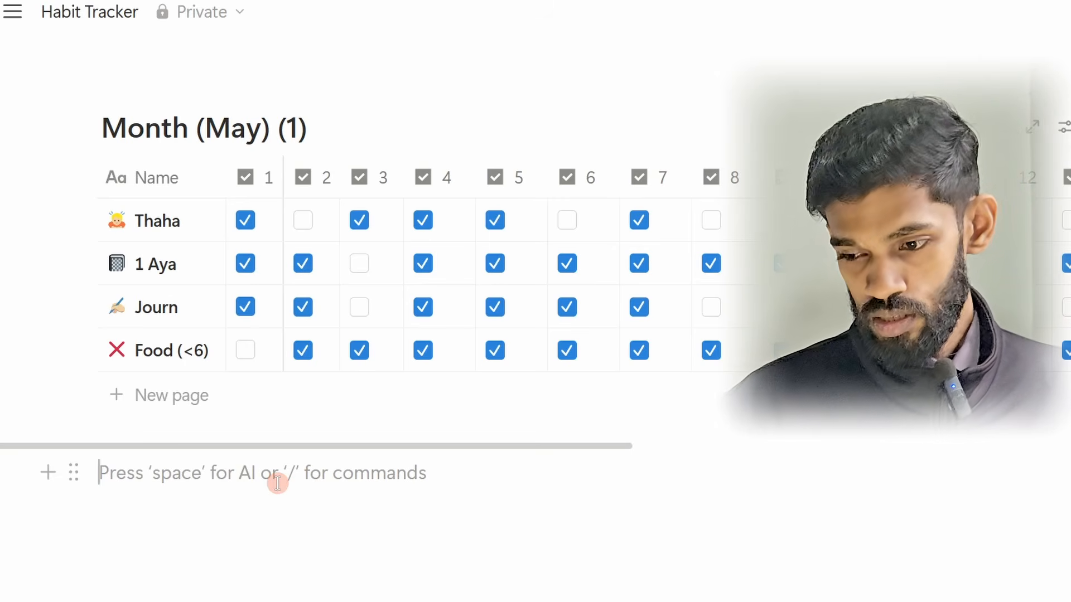
text(/)
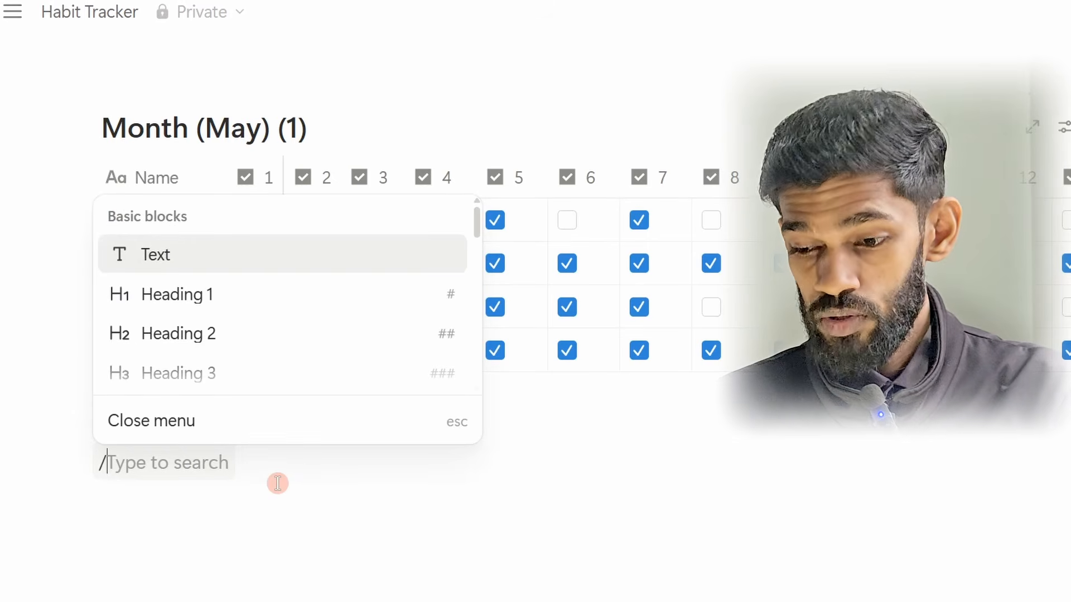
text(Inline)
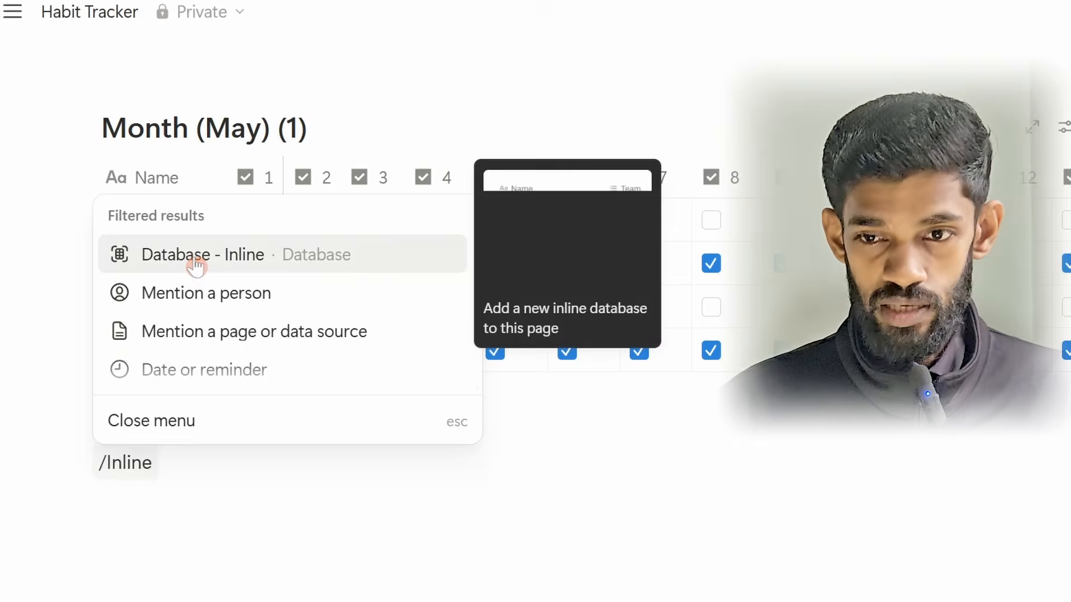
click(196, 262)
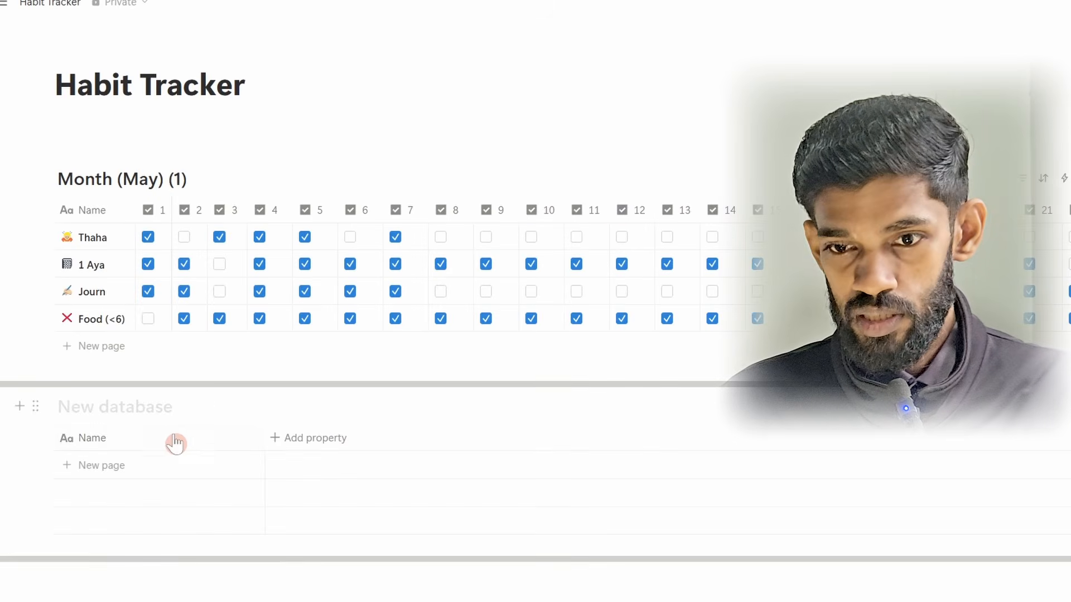
scroll(130, 290, down, 3)
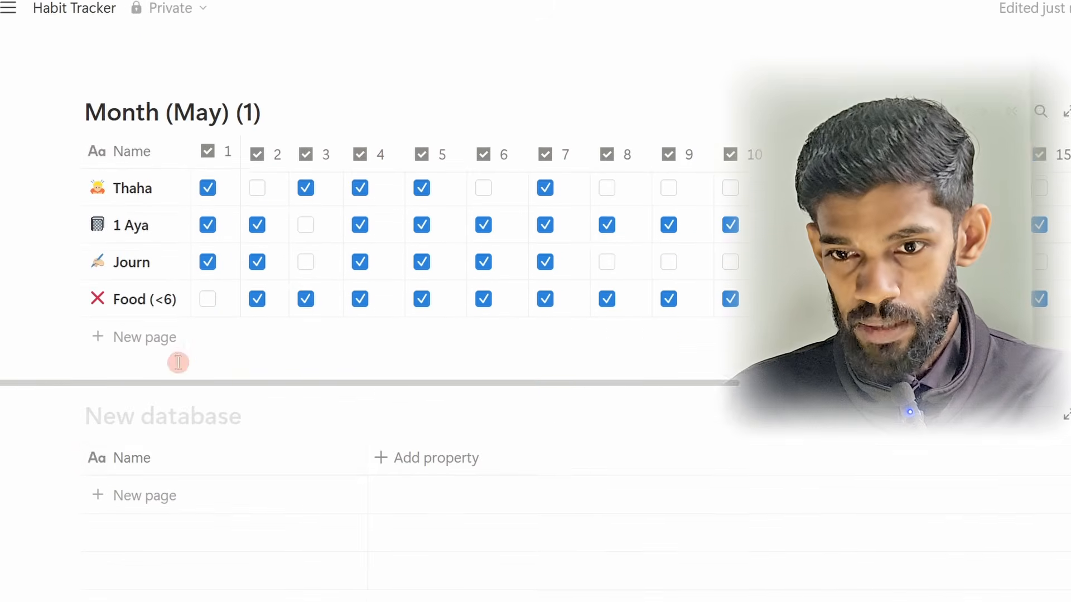
scroll(167, 360, down, 2)
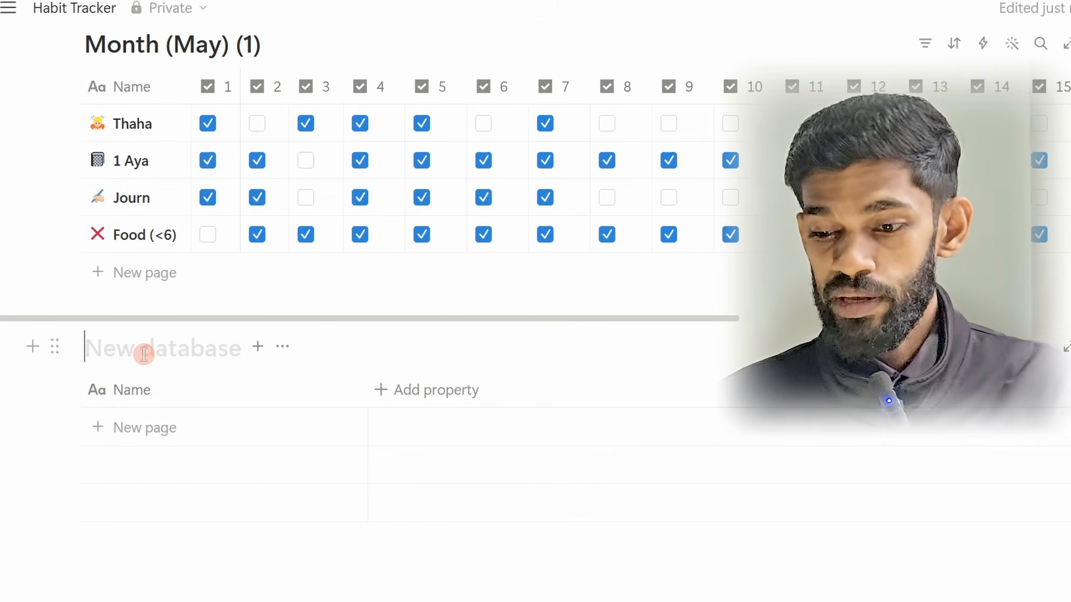
text(Ha)
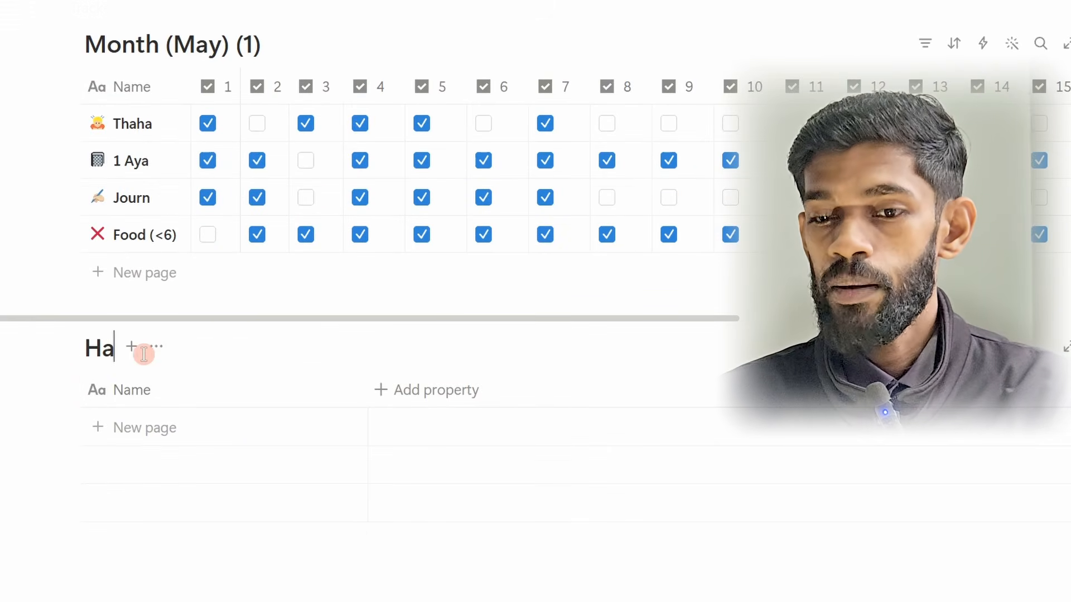
text(bit tracker)
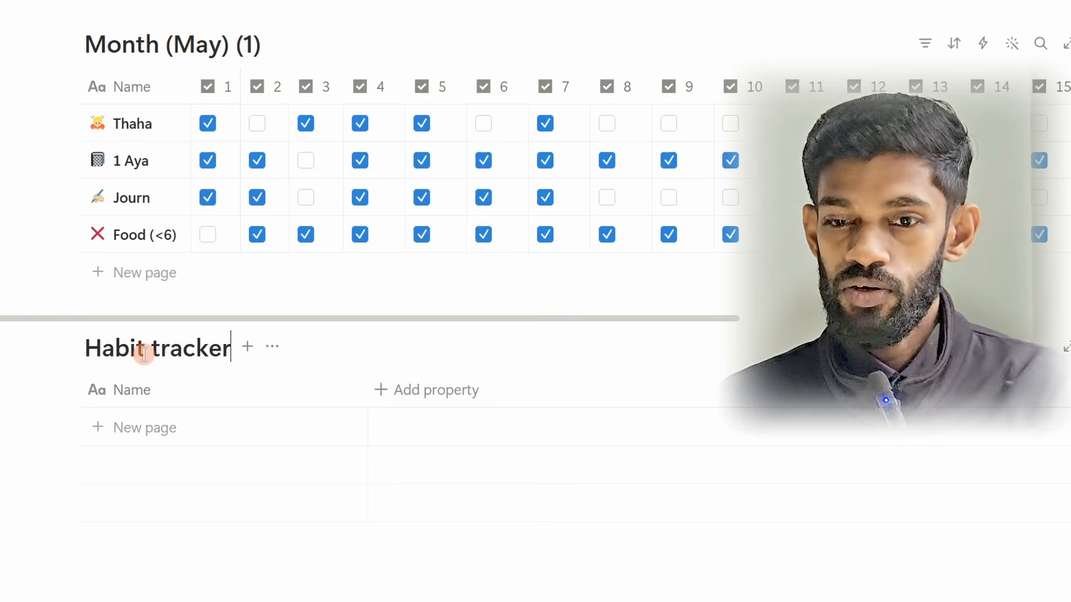
Step: Add an empty row to the Habit tracker database and rename its Name property to Habits
click(184, 510)
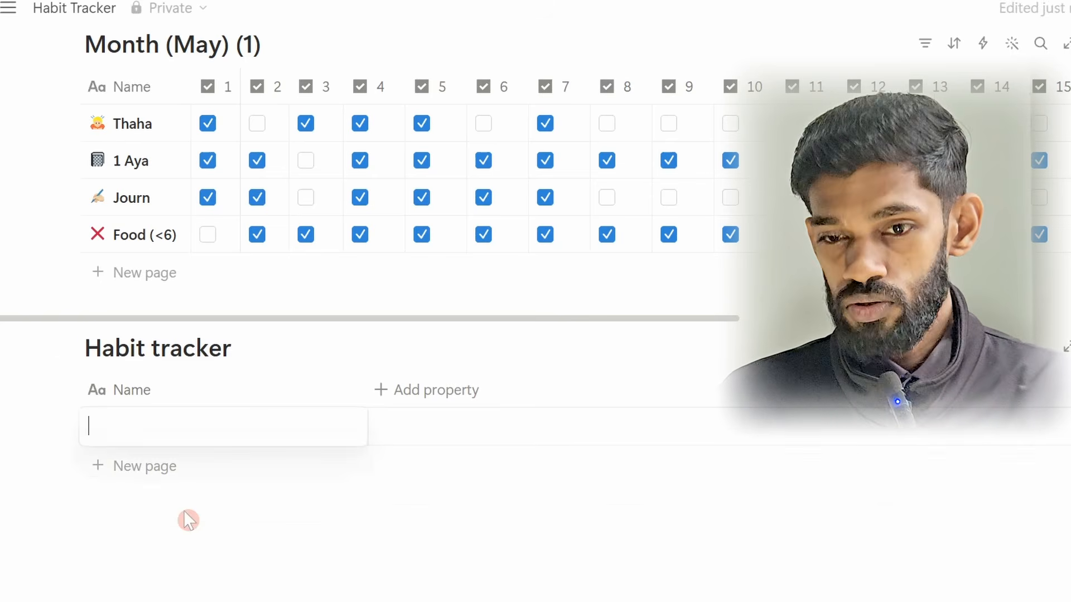
click(144, 403)
click(144, 398)
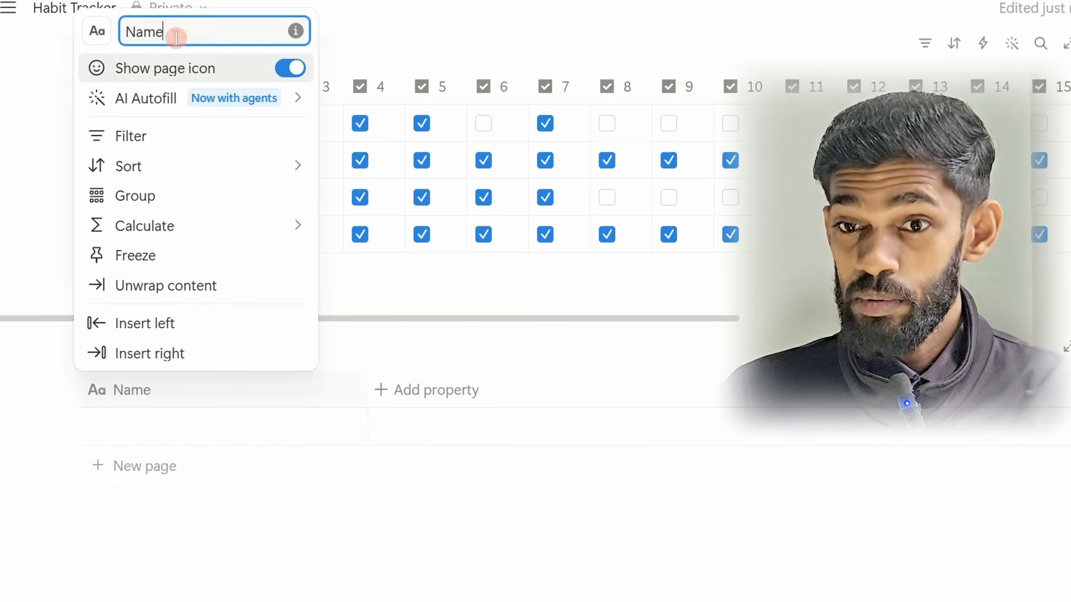
drag(176, 37, 106, 35)
text(Ha)
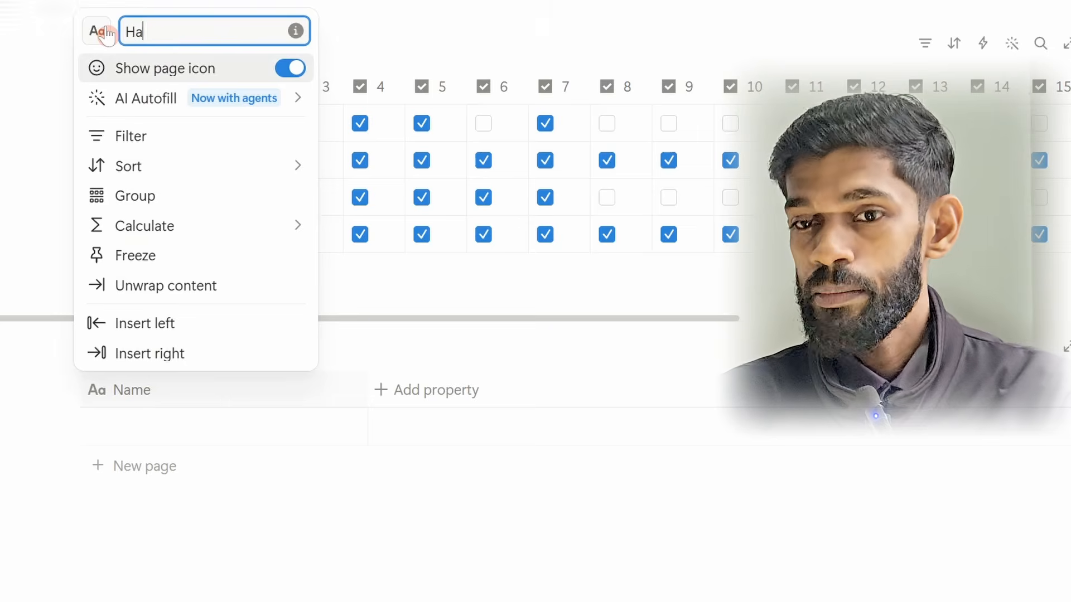
text(bits)
key(Return)
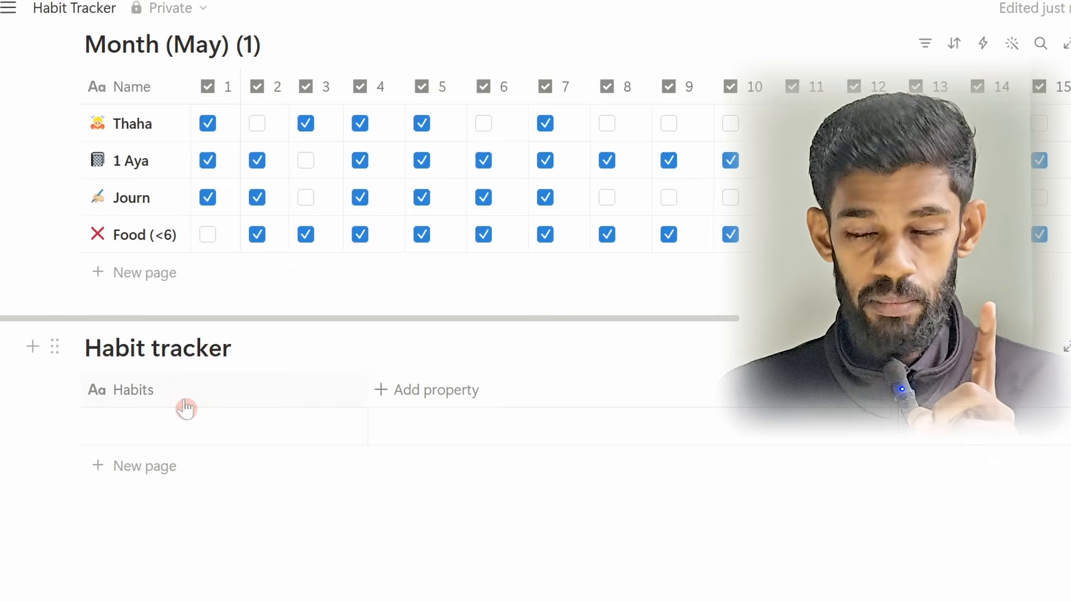
Step: Enter Shadow Gym as the first habit and narrow the Habits column to just fit the name
click(144, 416)
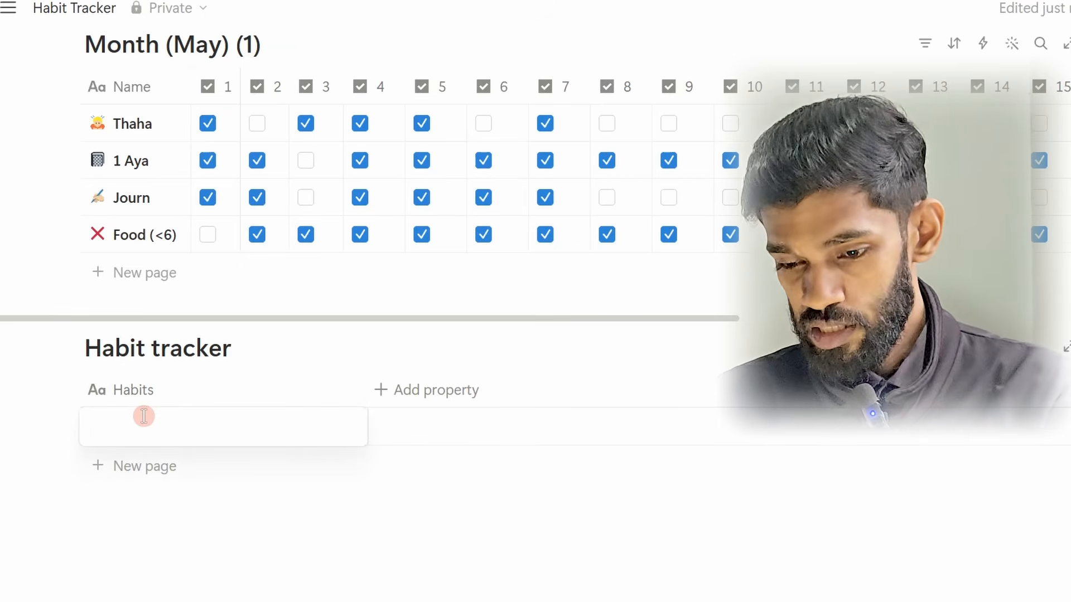
text(Shadow Gym)
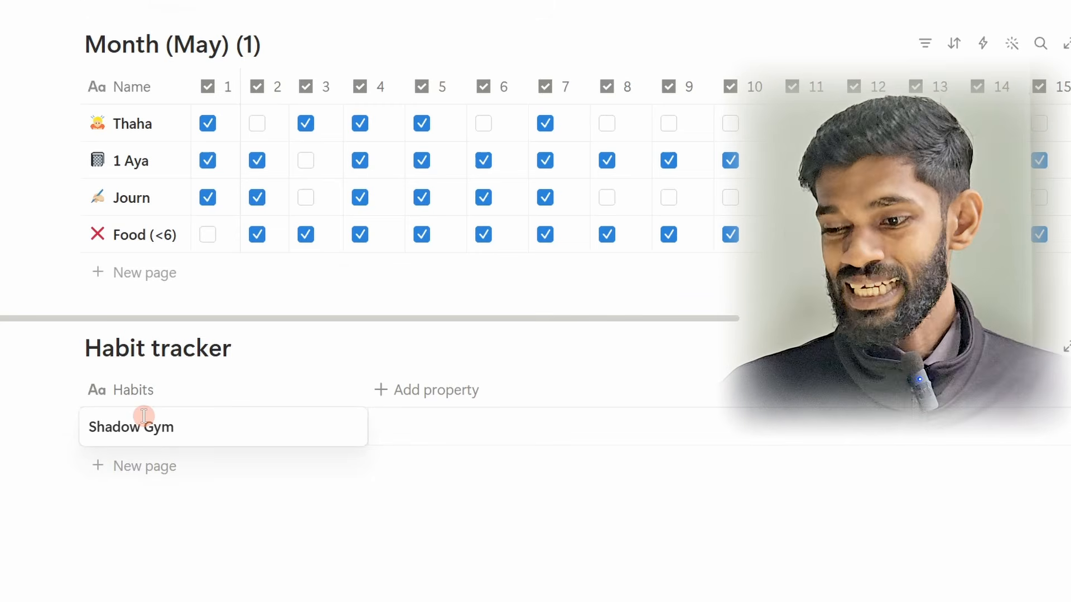
key(Escape)
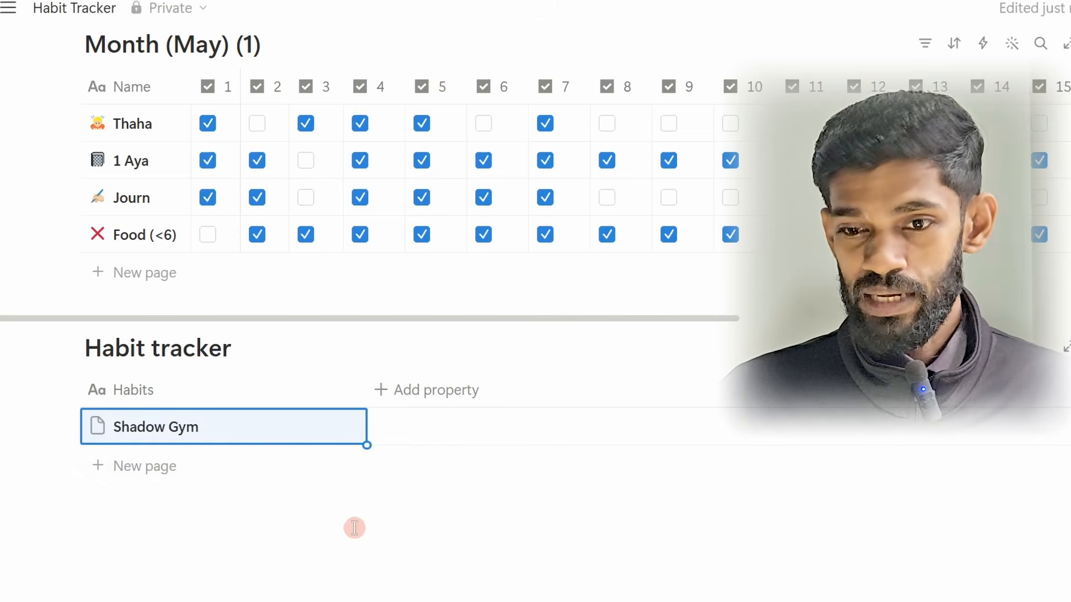
drag(366, 407, 221, 417)
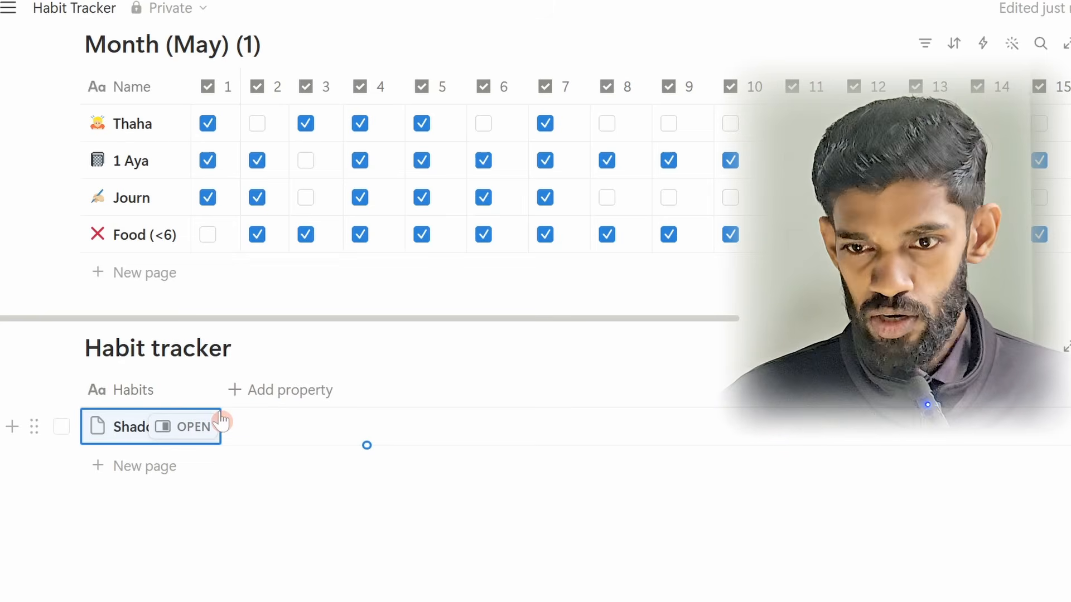
click(230, 525)
scroll(168, 507, up, 2)
scroll(148, 407, down, 2)
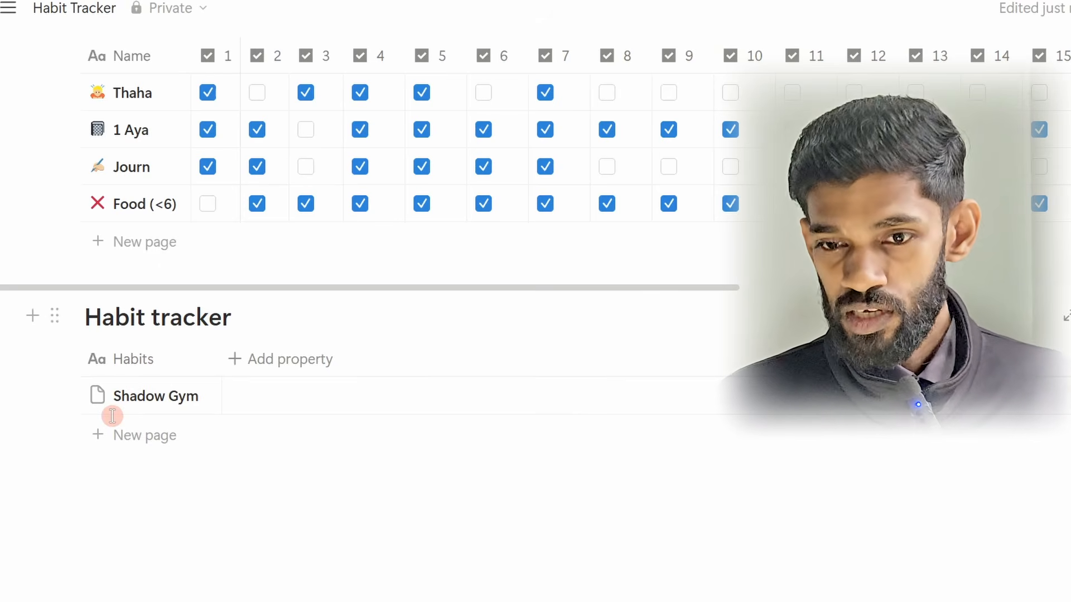
Step: Set the tongue emoji as the page icon of the Shadow Gym habit
click(98, 396)
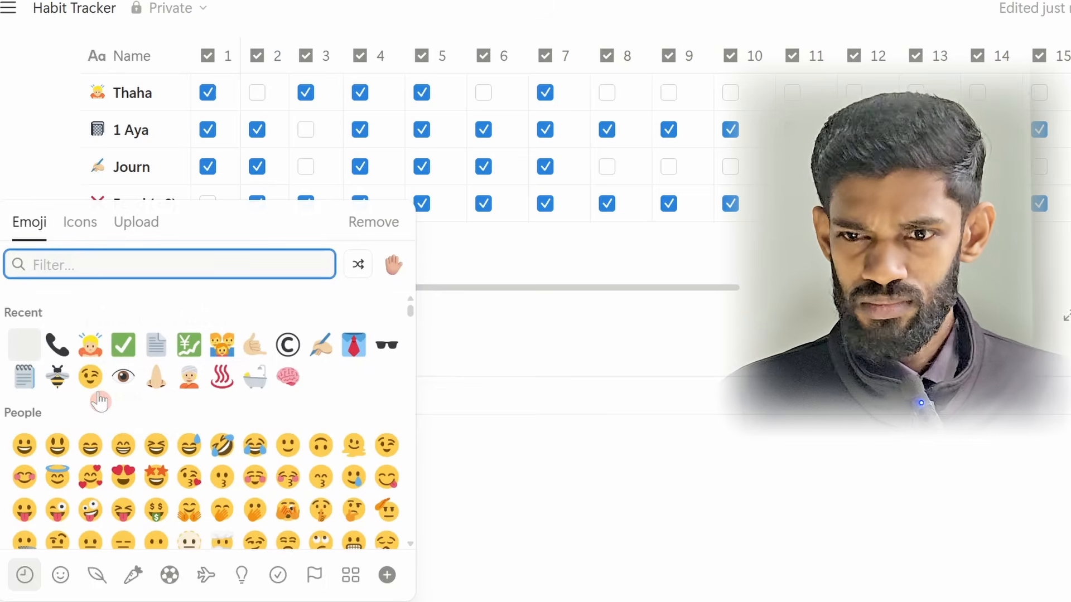
text(to)
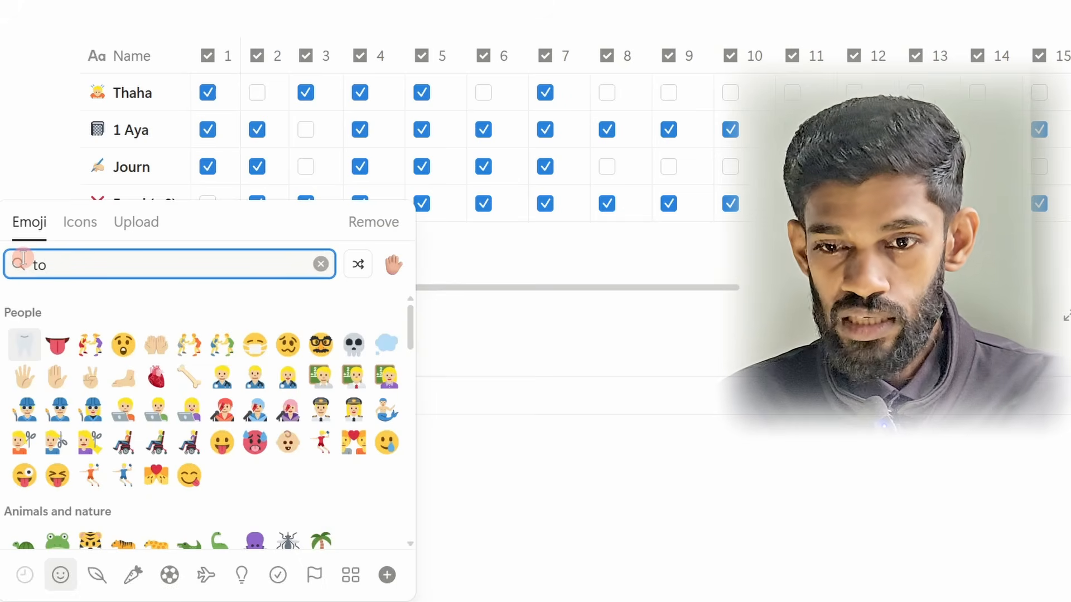
click(56, 345)
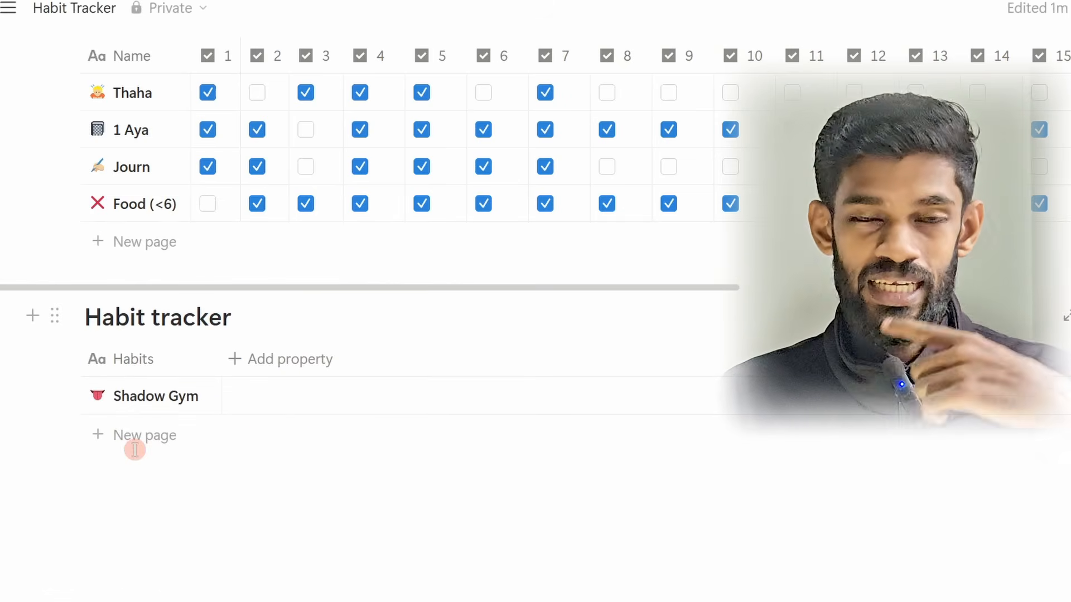
click(212, 495)
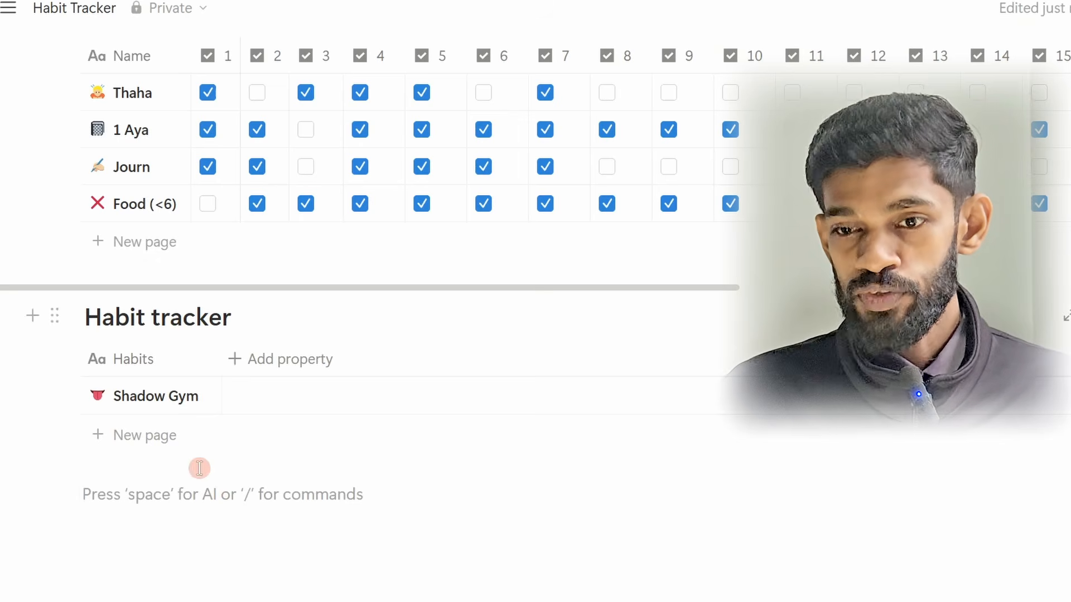
Step: Add a checkbox property named 1 to the Habit tracker database and narrow its column to just fit the number
click(237, 363)
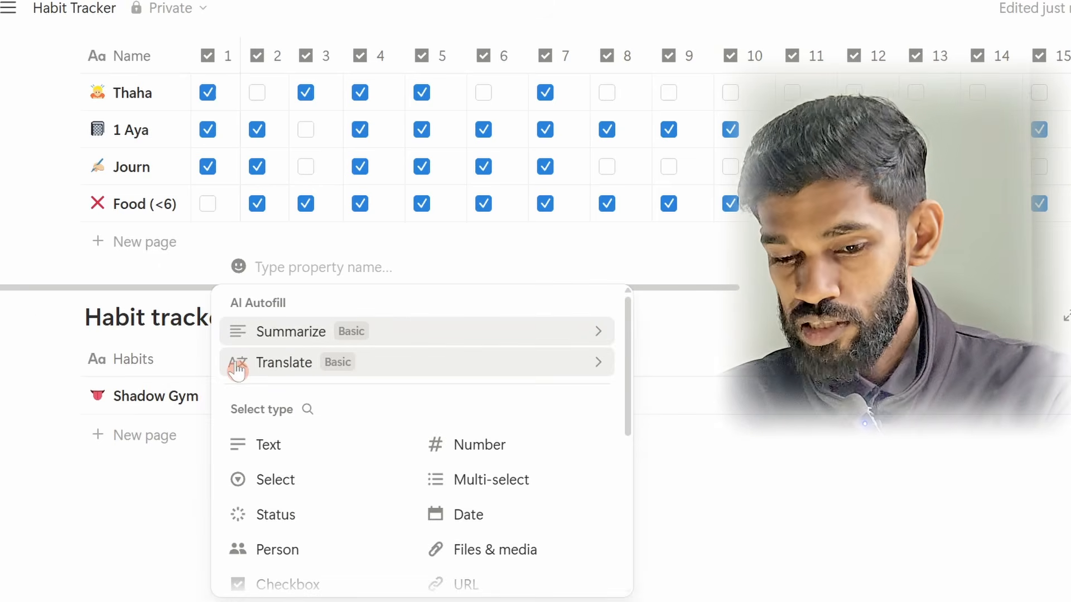
text(1)
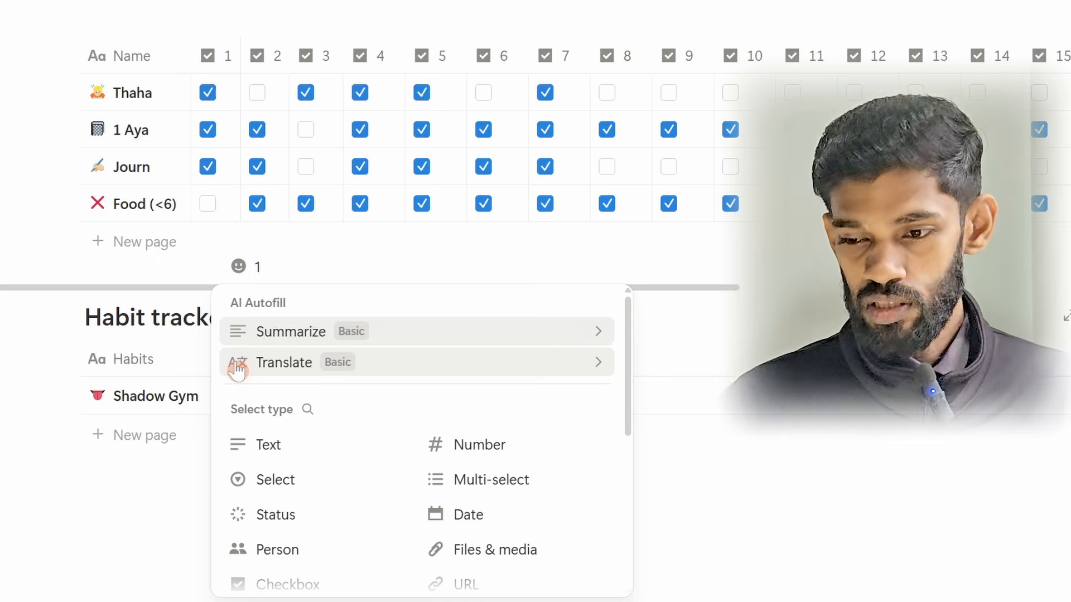
scroll(443, 482, down, 3)
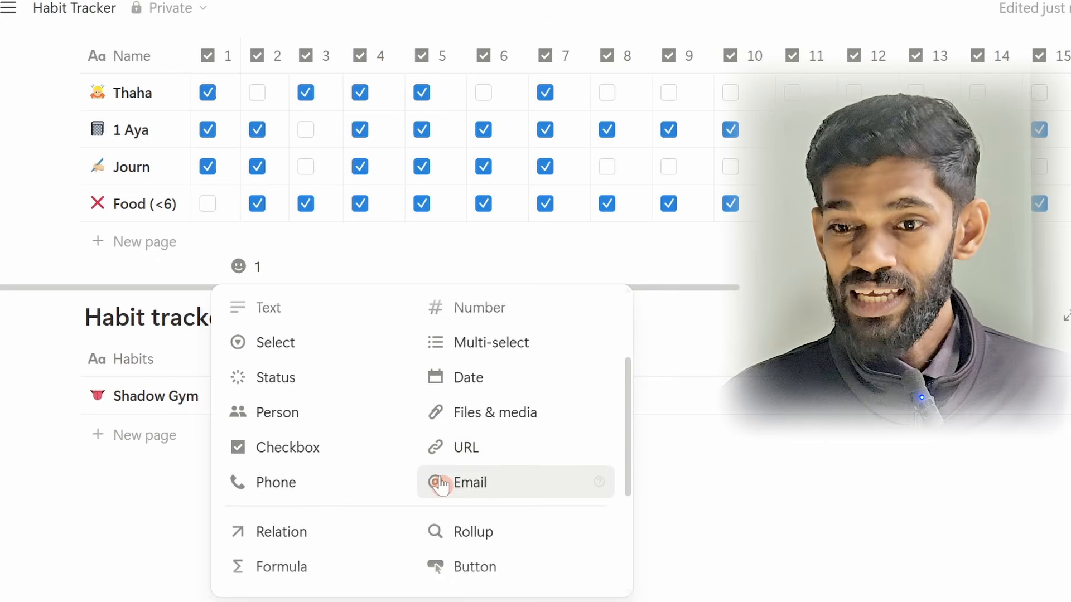
scroll(440, 484, up, 2)
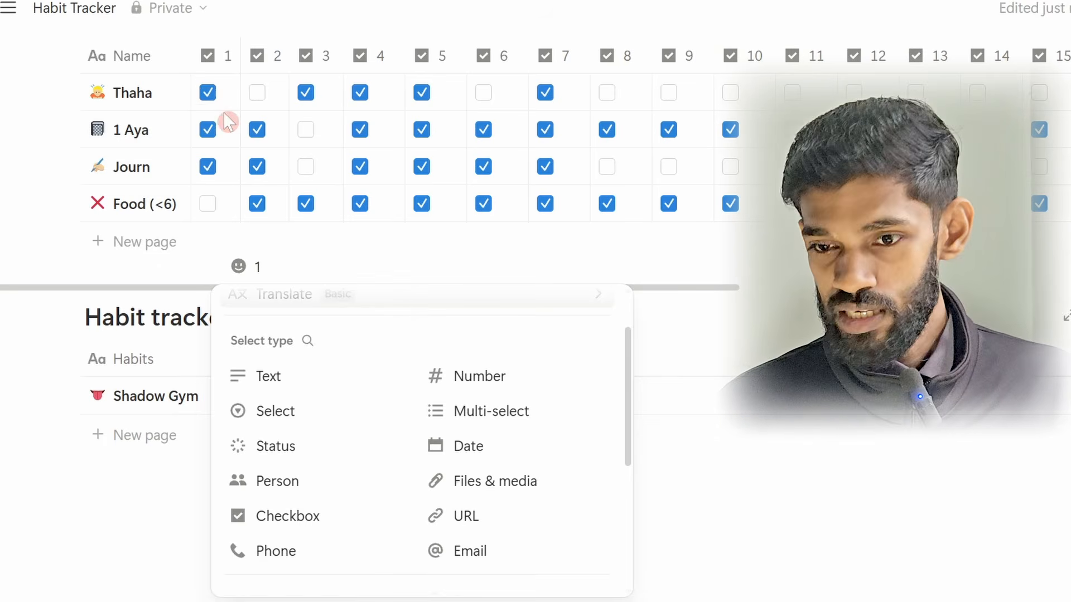
click(291, 524)
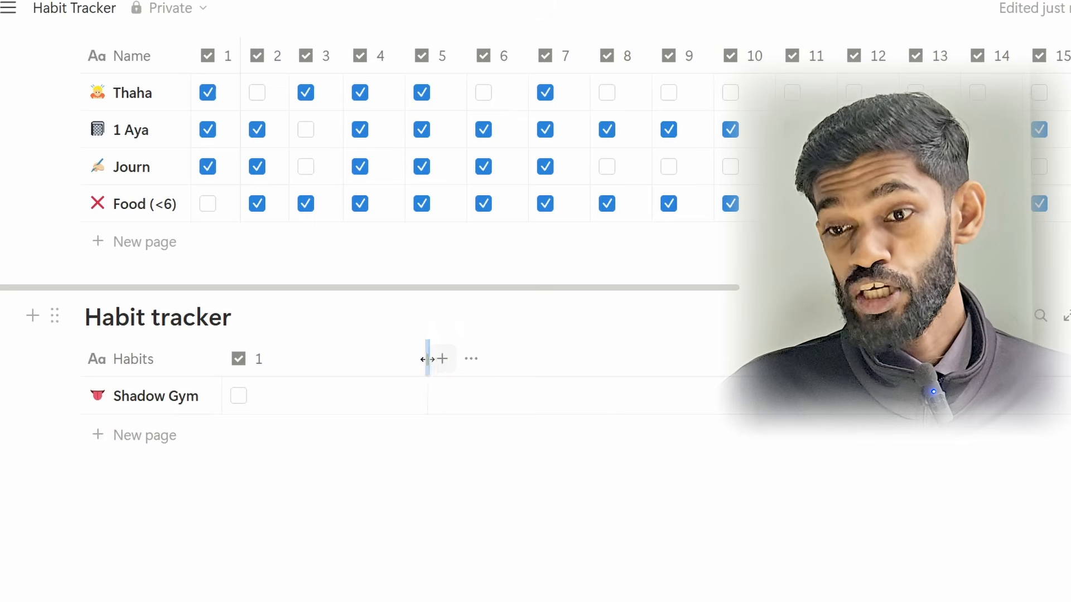
drag(417, 360, 282, 369)
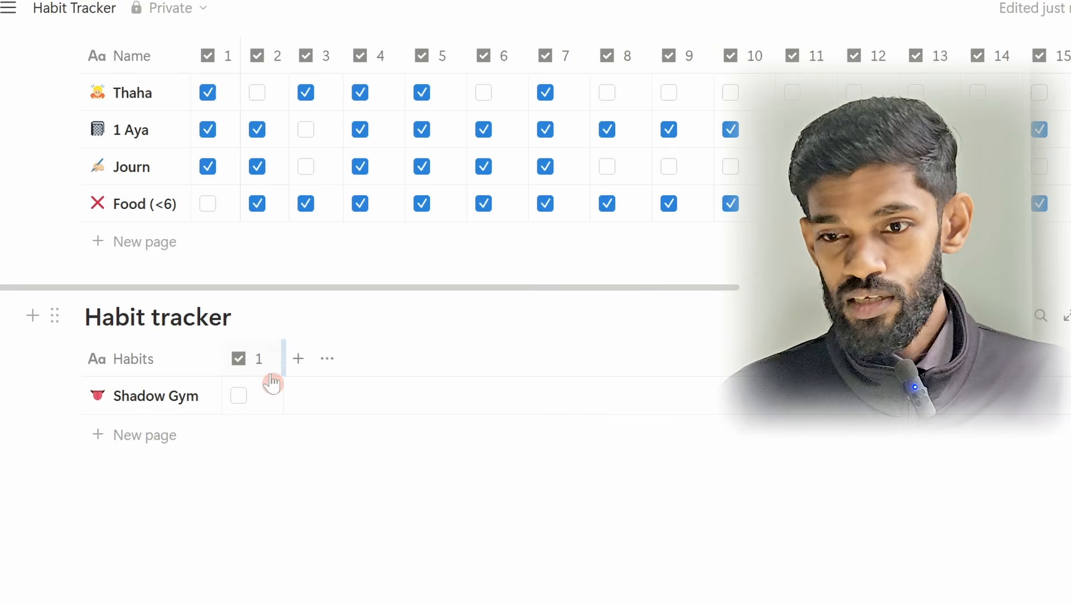
Step: Duplicate the checkbox property 1 five times so the Habit tracker has six narrow checkbox columns
click(256, 361)
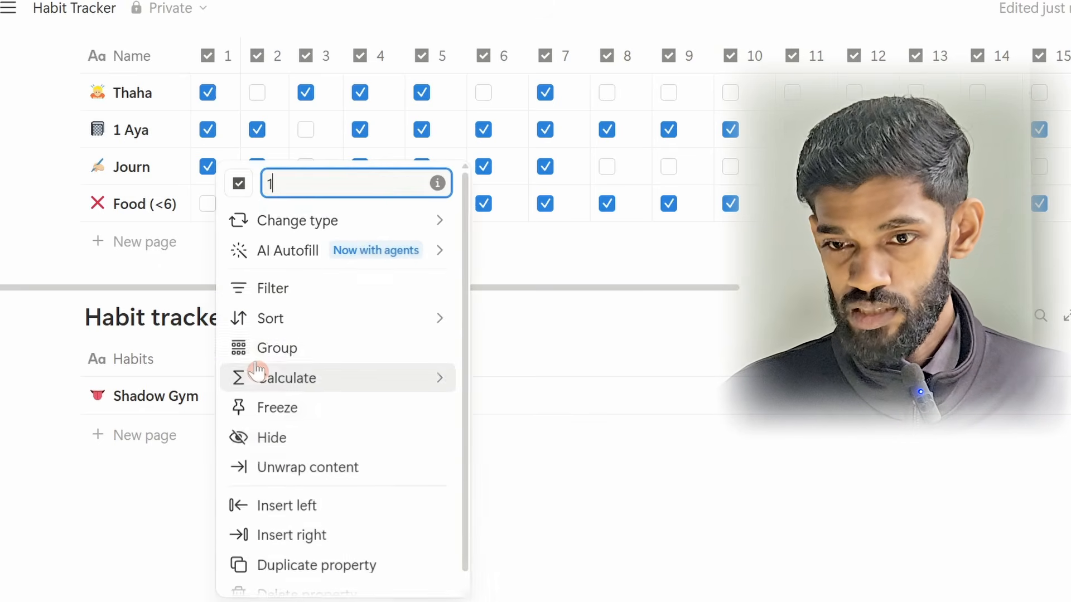
click(303, 567)
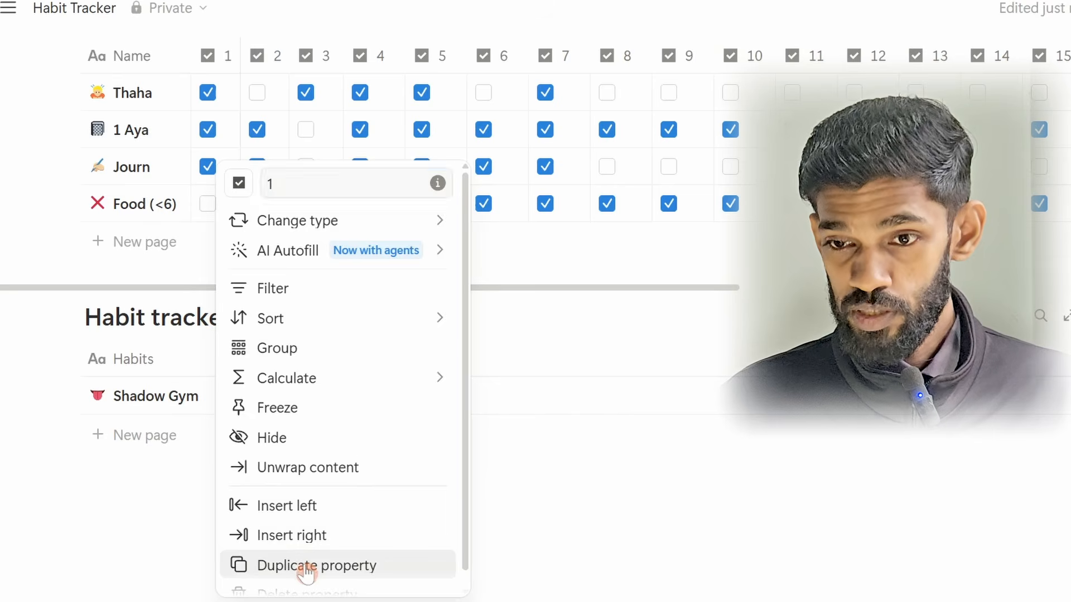
click(318, 359)
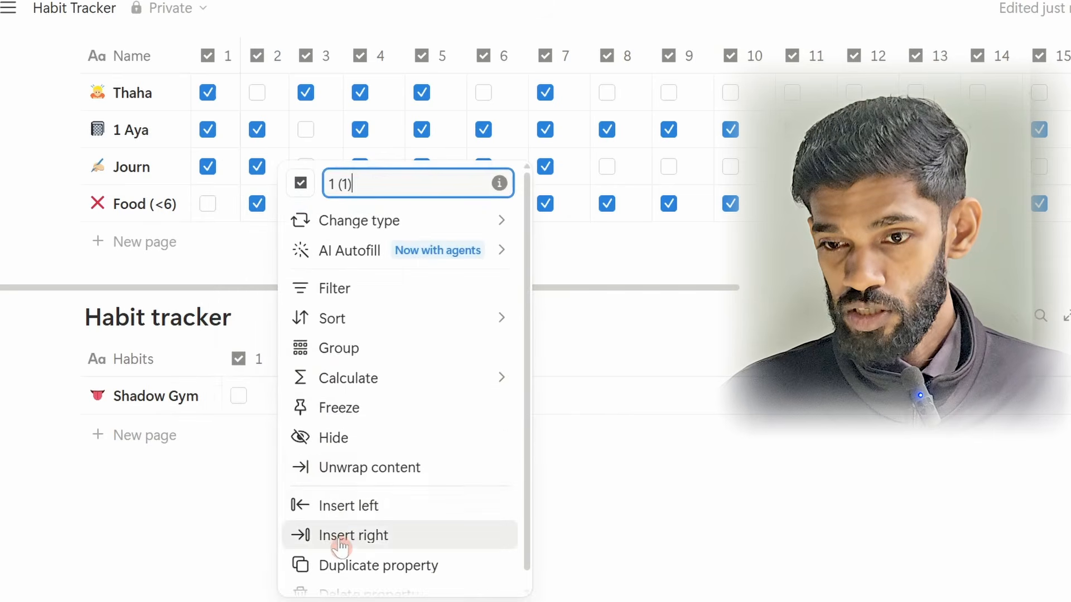
click(334, 562)
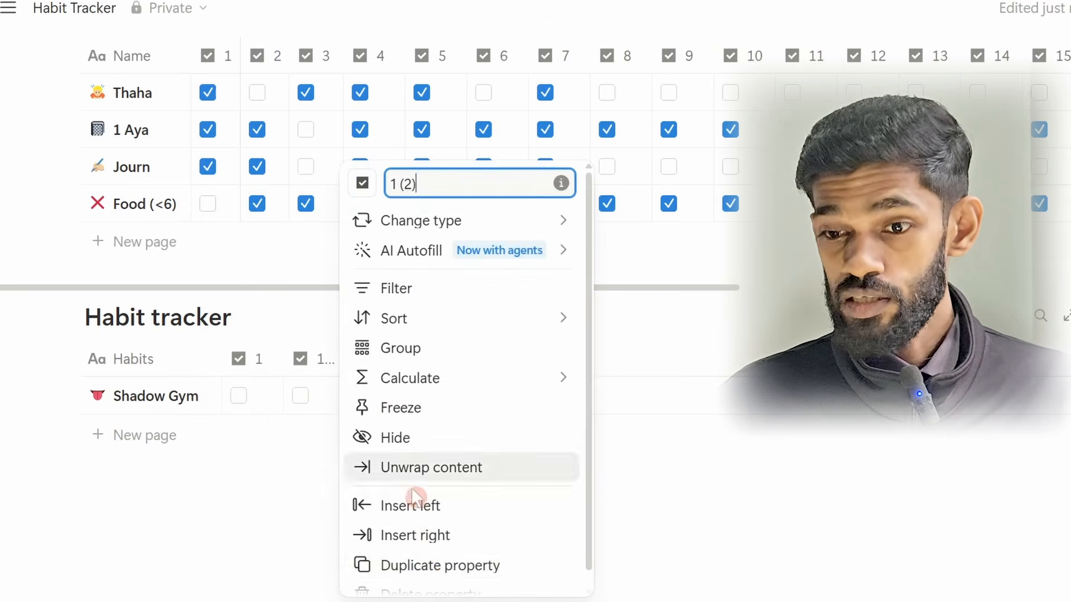
click(390, 361)
click(427, 566)
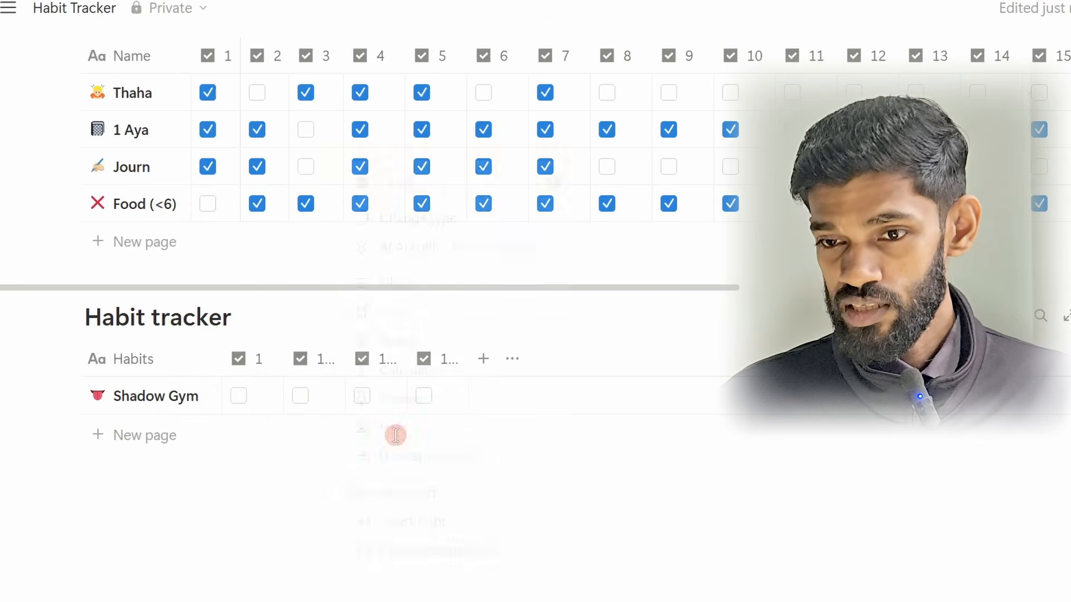
click(440, 366)
click(476, 564)
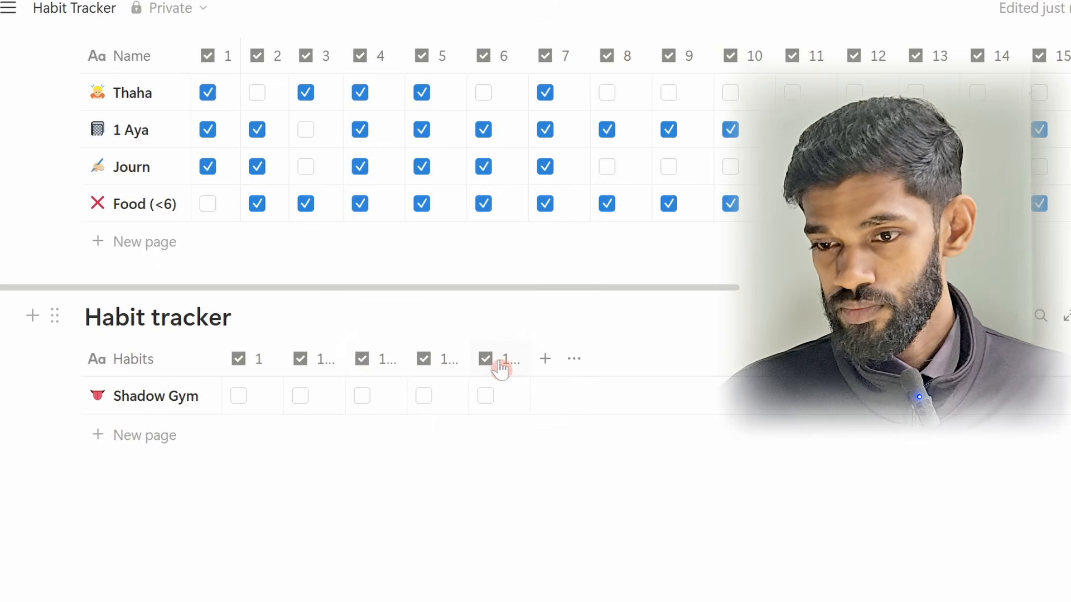
click(497, 365)
click(555, 566)
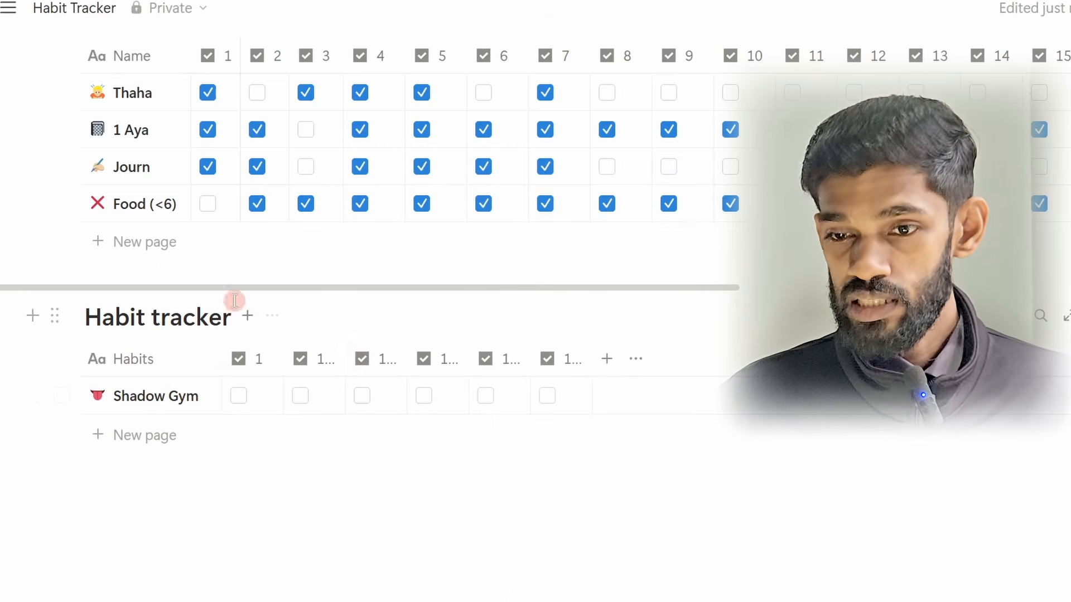
Step: Rename the second checkbox column of the Habit tracker to 2
click(307, 359)
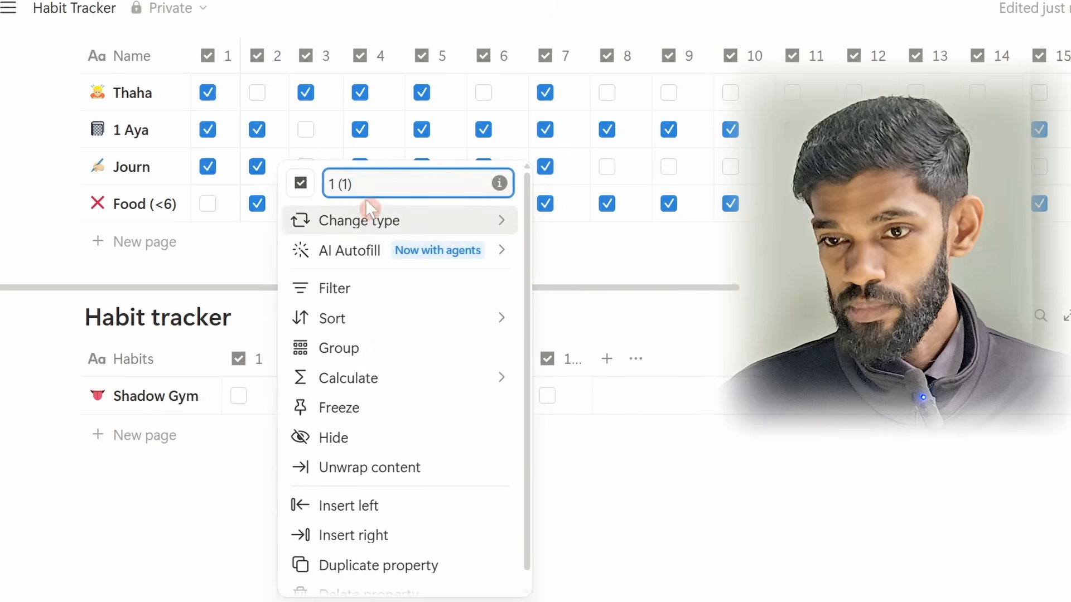
click(347, 183)
key(ctrl+a)
text(2)
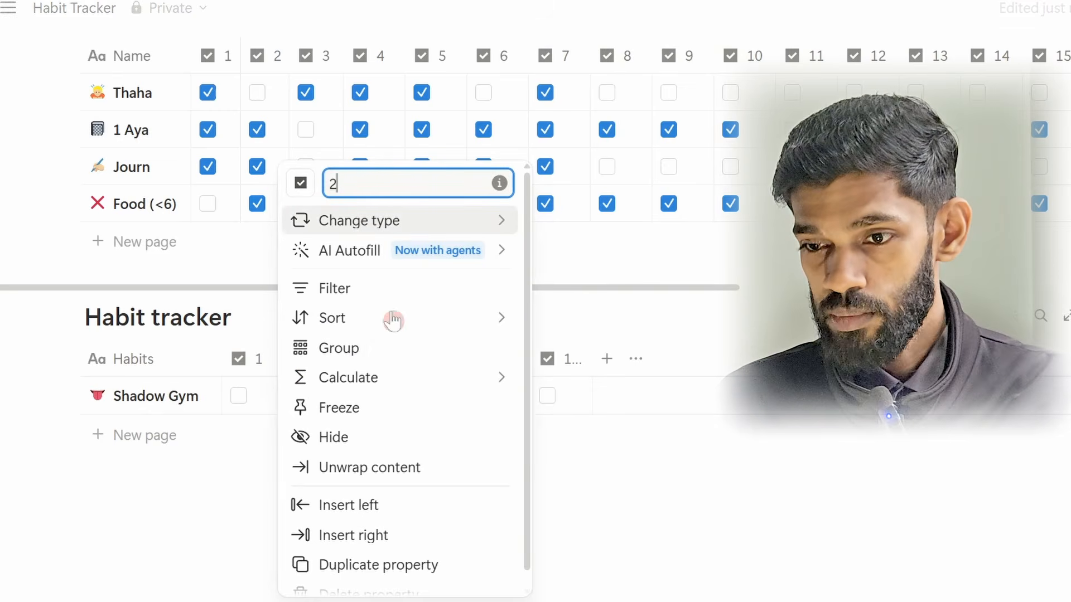
click(615, 449)
Step: Rename the fourth and fifth checkbox columns of the Habit tracker to 3 and 4
click(375, 358)
drag(481, 184, 446, 188)
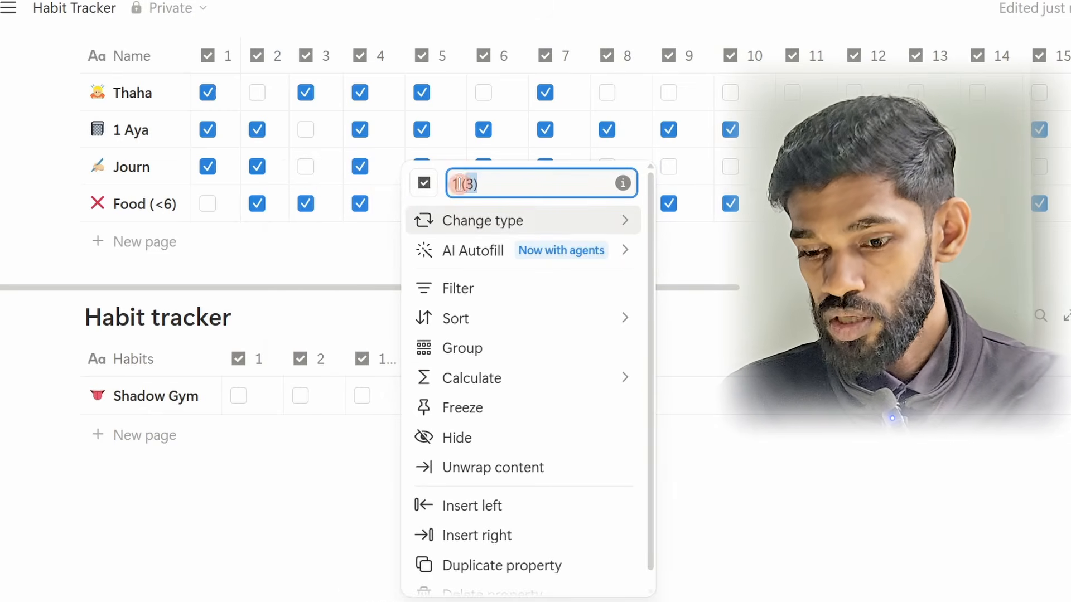
text(3)
click(777, 453)
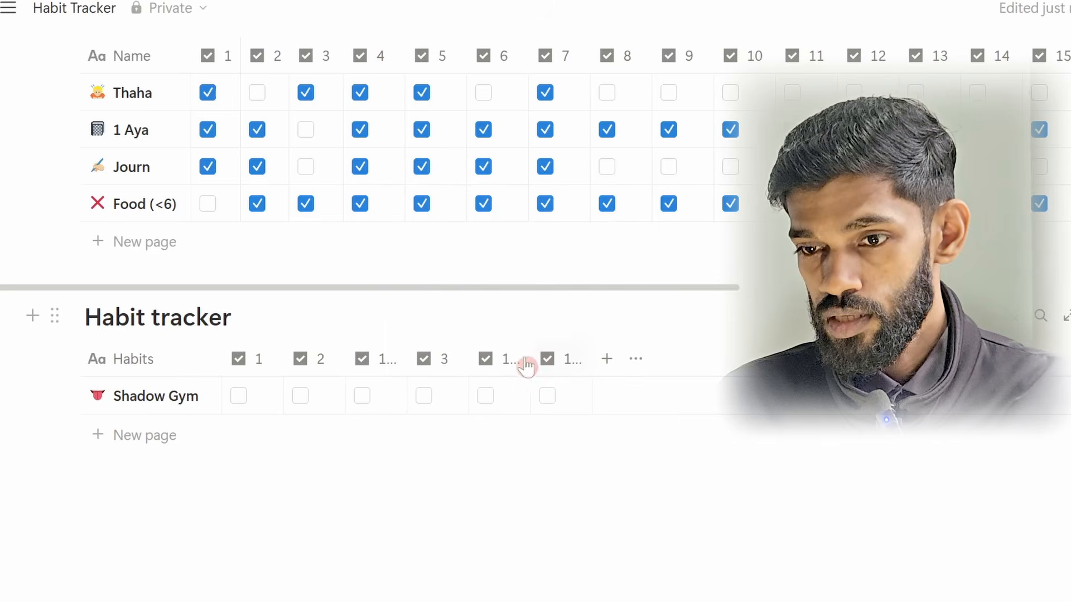
click(490, 358)
drag(552, 184, 510, 190)
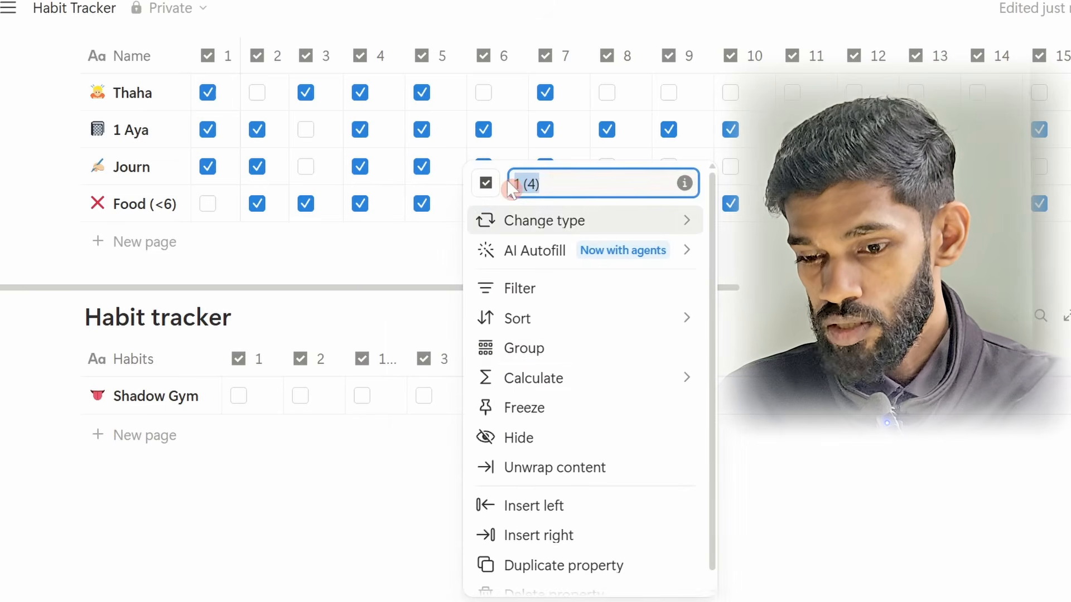
text(4)
click(695, 457)
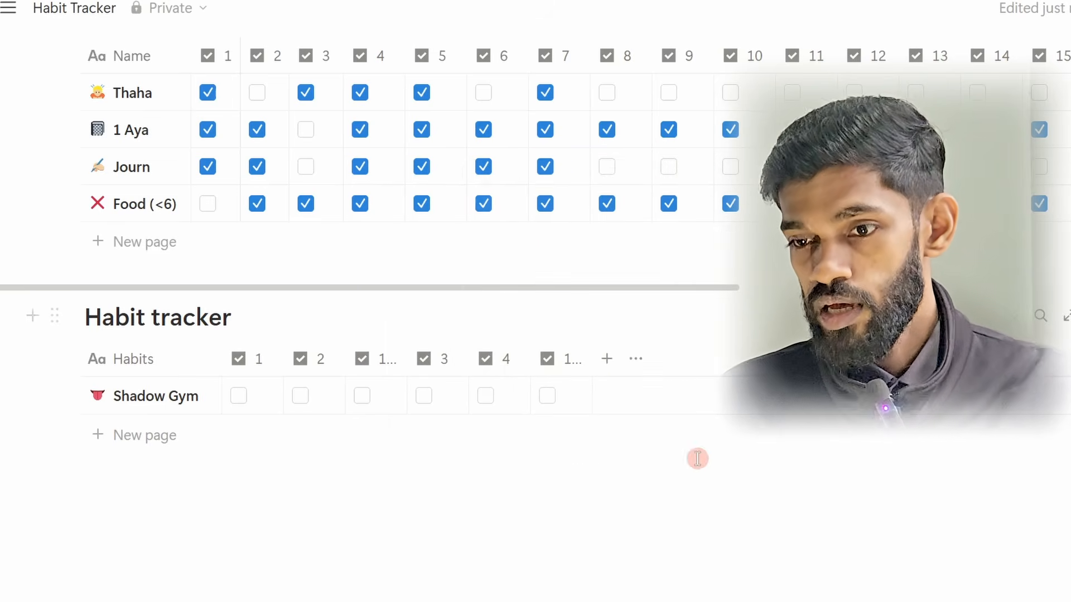
Step: Duplicate the last checkbox column repeatedly to add more day columns to the Habit tracker
click(564, 363)
click(623, 563)
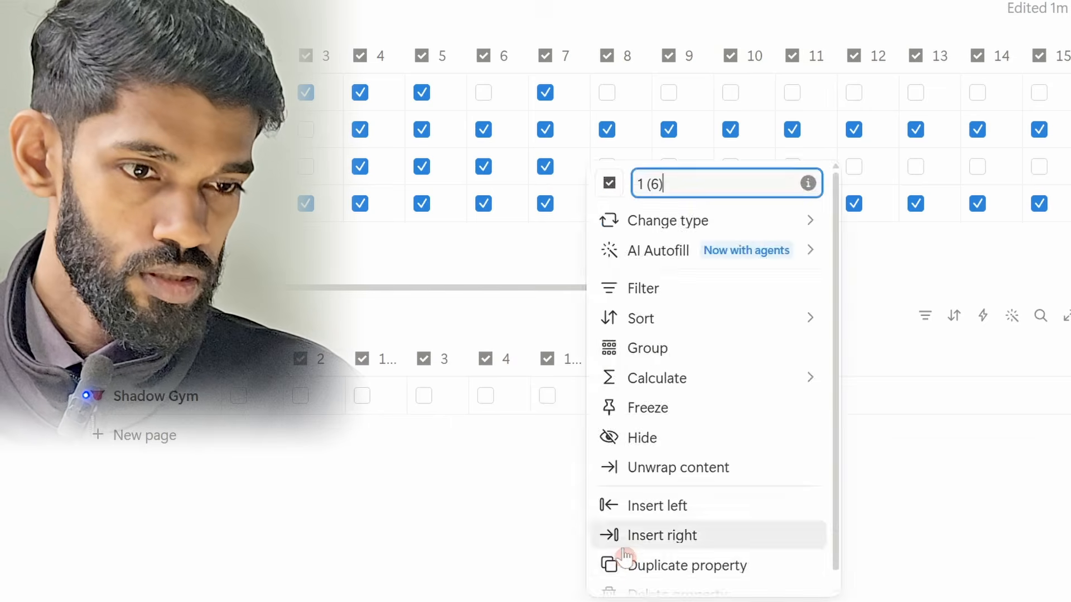
click(624, 563)
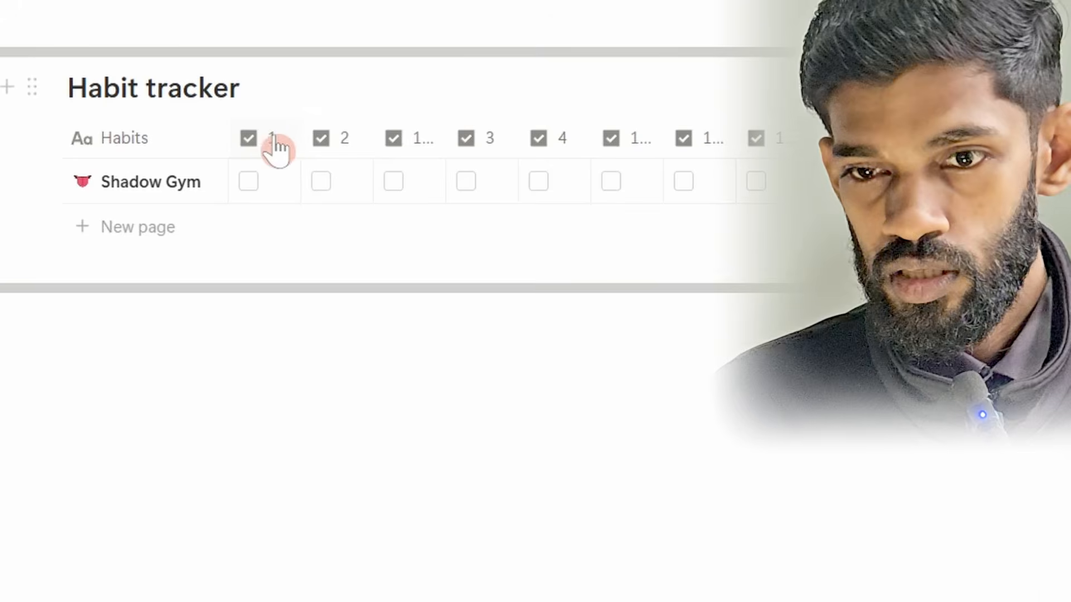
Step: Renumber the checkbox columns consecutively from the third column onward, starting with 3
click(407, 139)
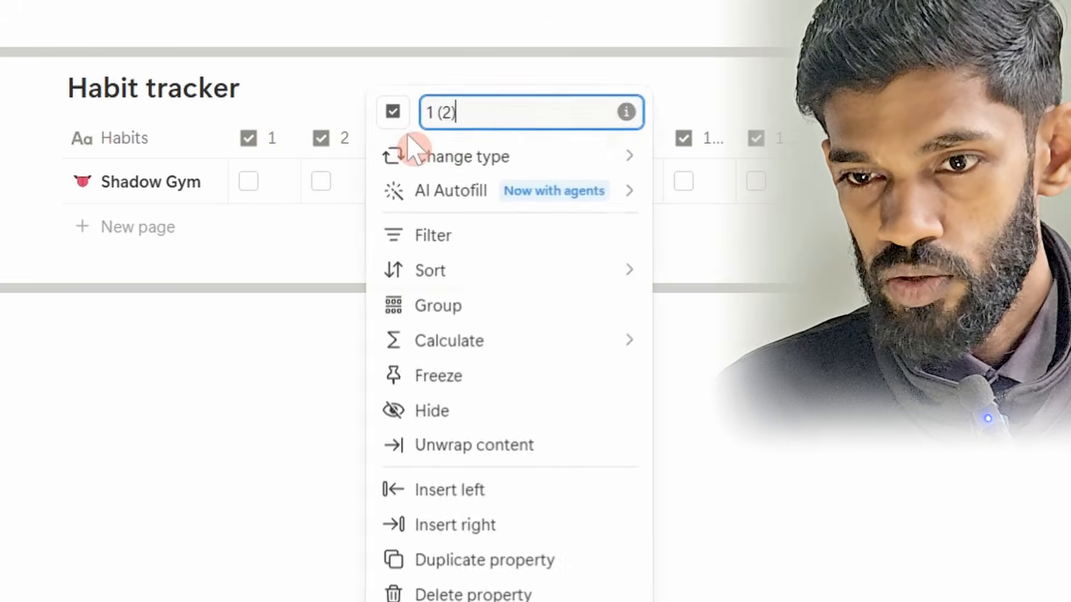
drag(473, 111, 387, 112)
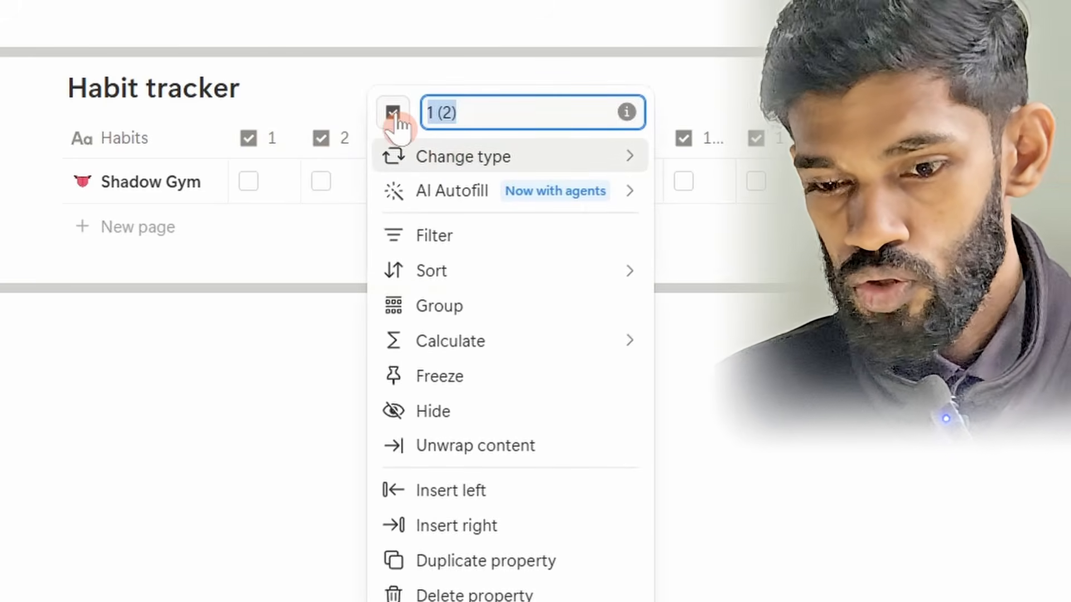
text(3)
click(601, 474)
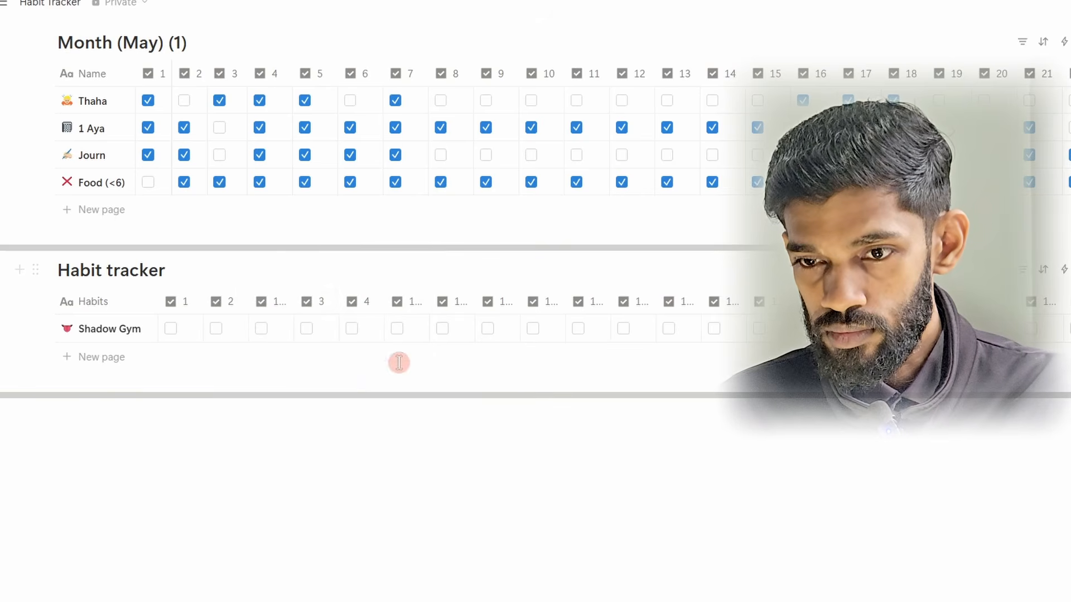
click(313, 301)
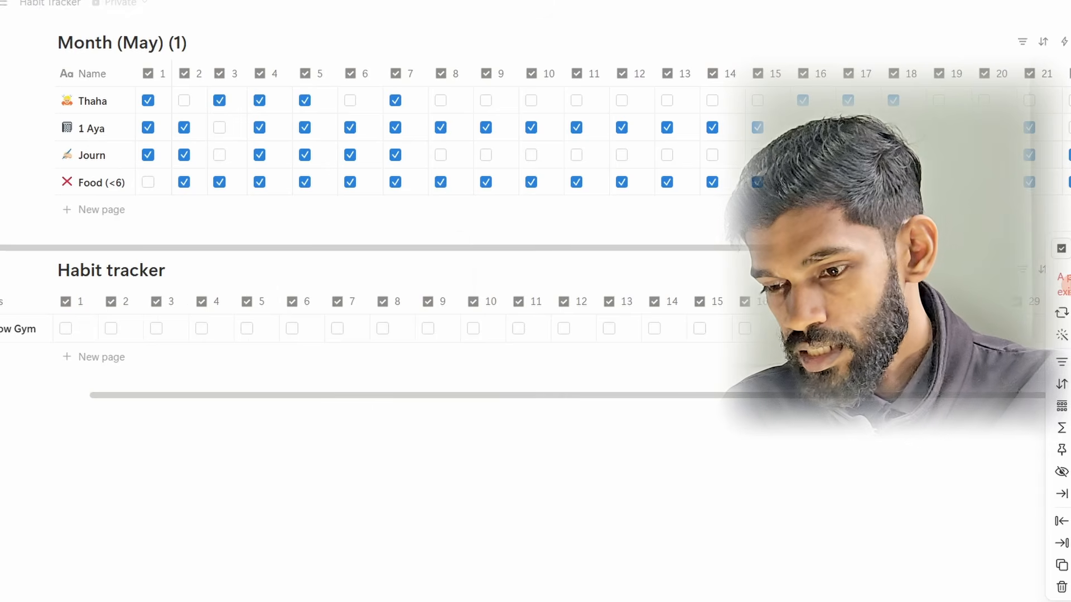
text(0)
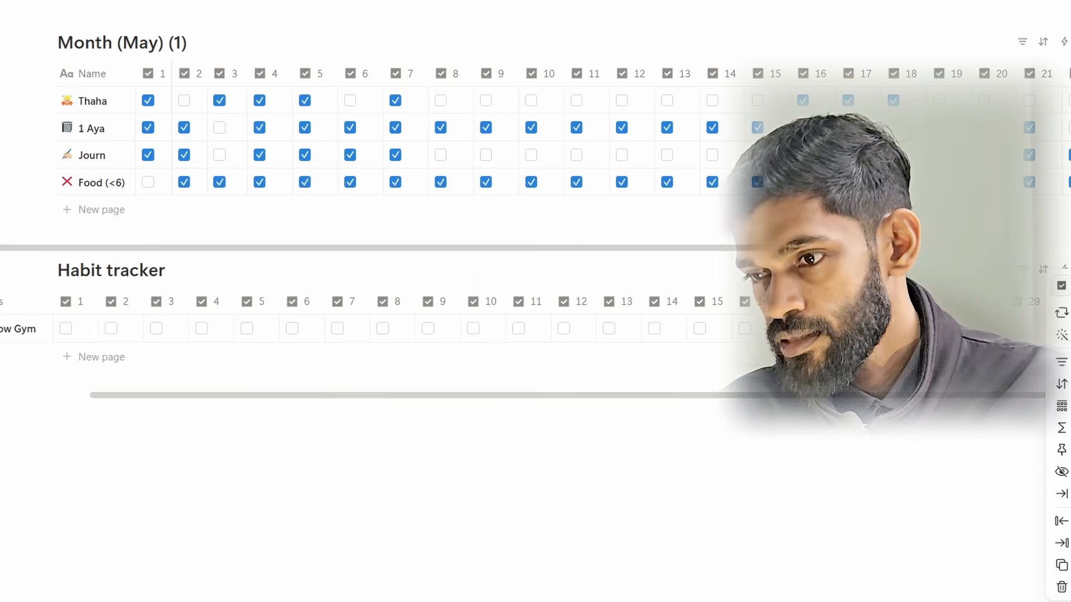
click(818, 542)
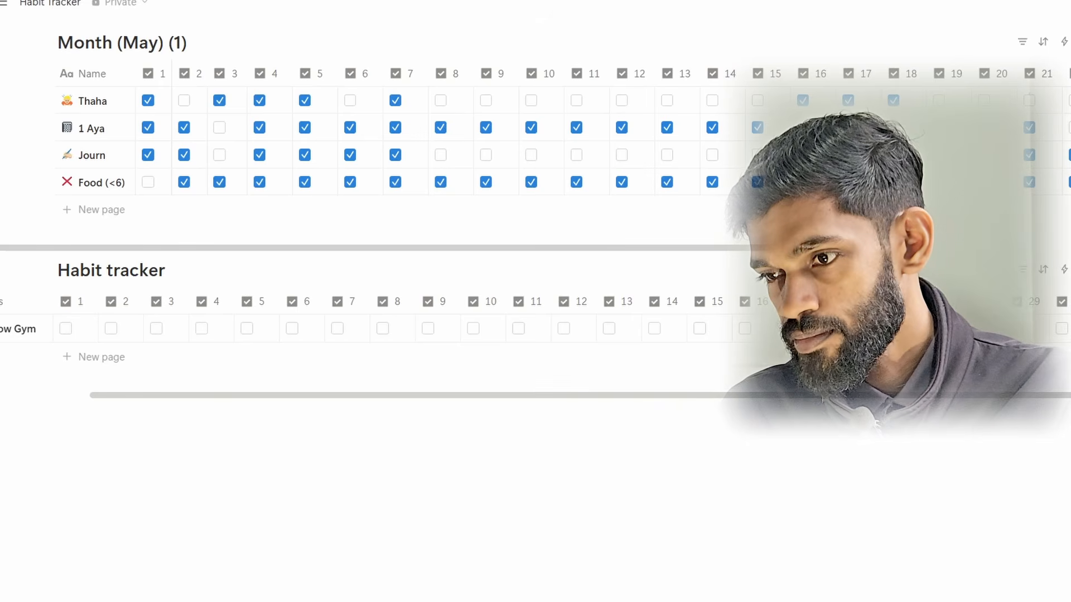
Step: Duplicate the Habit tracker's last day column to add one more checkbox column, and return to the start of the table
click(1064, 301)
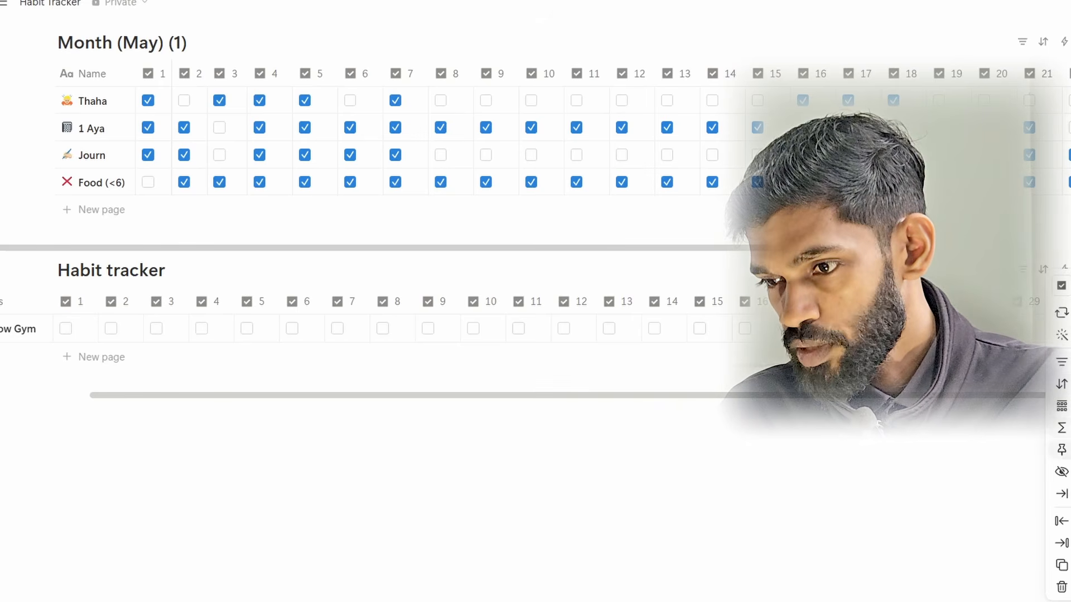
click(1062, 564)
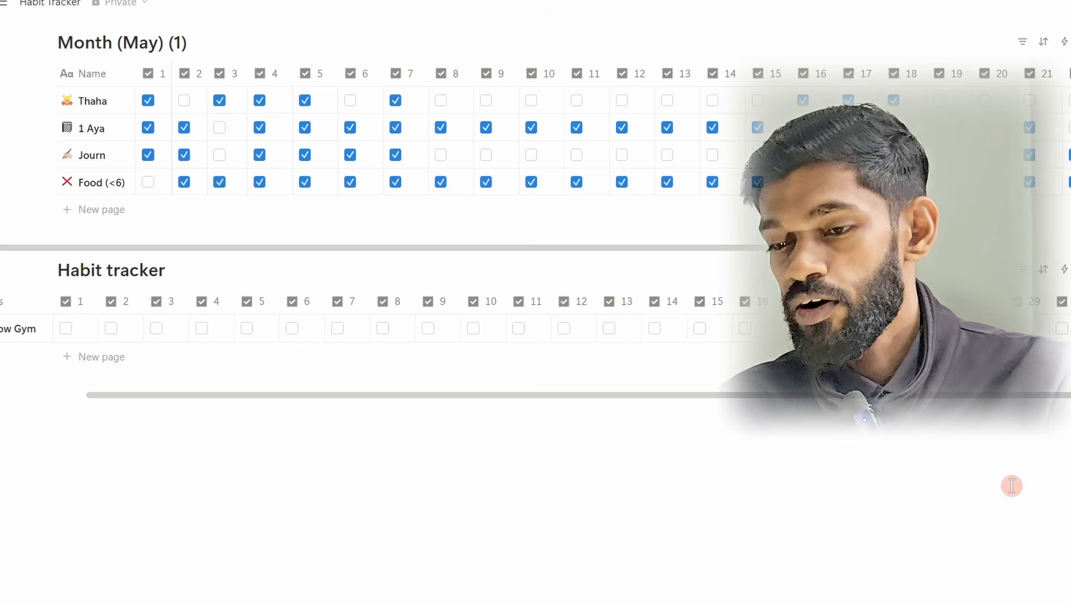
scroll(815, 401, left, 3)
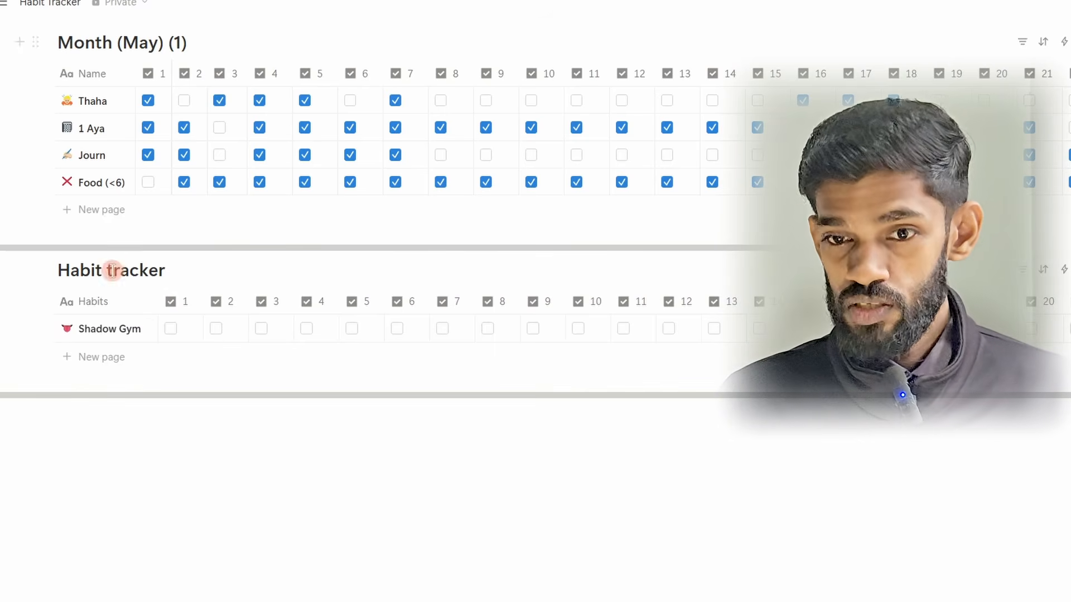
mouse_move(99, 340)
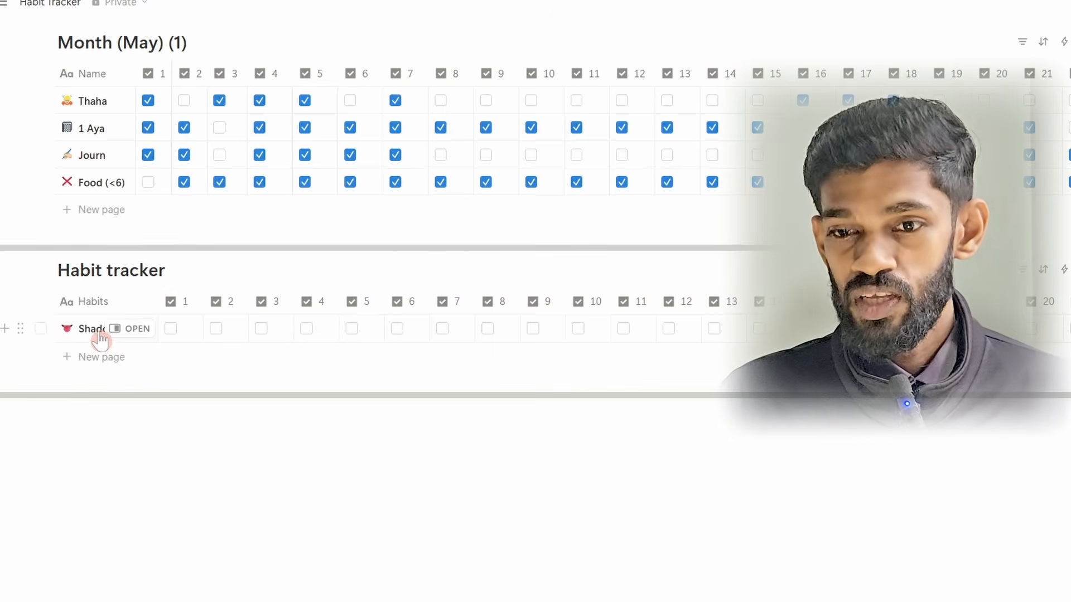
Step: Add a habit named Self Talk to the Habit tracker and give it the speaking-head emoji, found by searching for "talk"
click(72, 365)
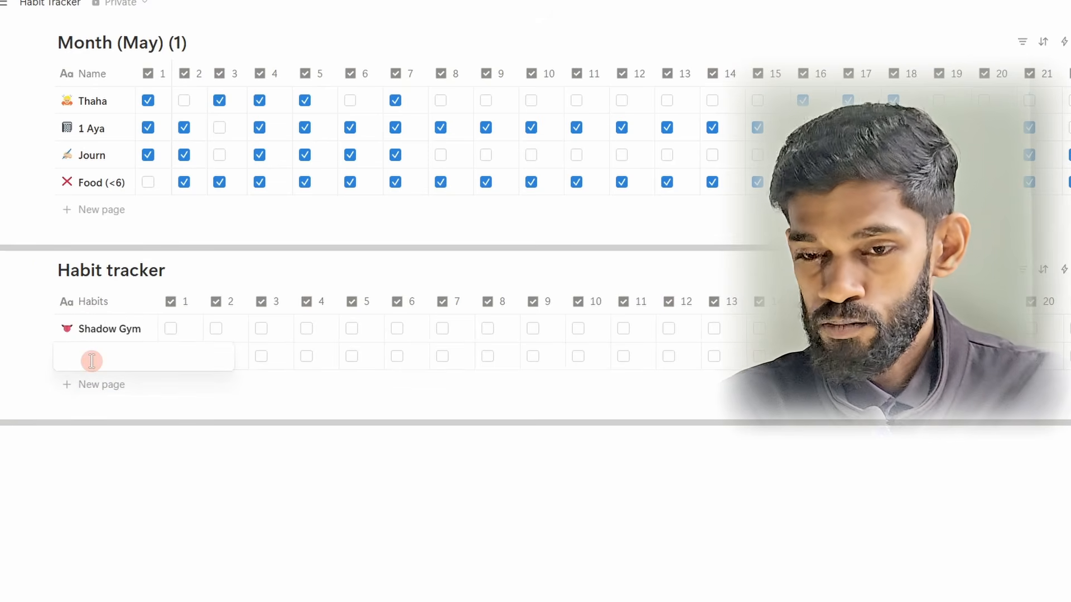
text(Self Talk)
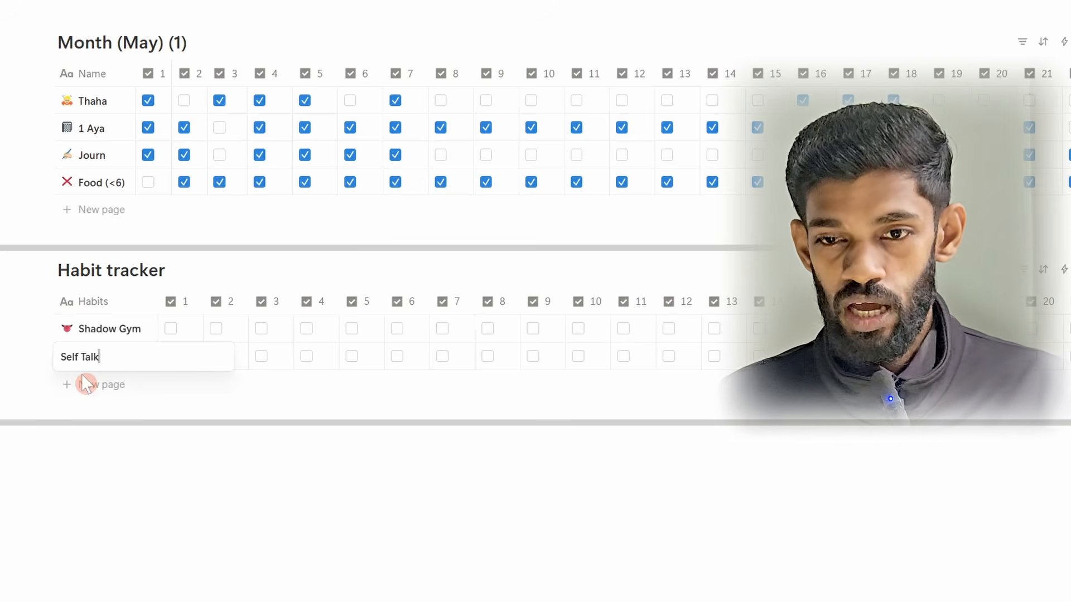
key(Escape)
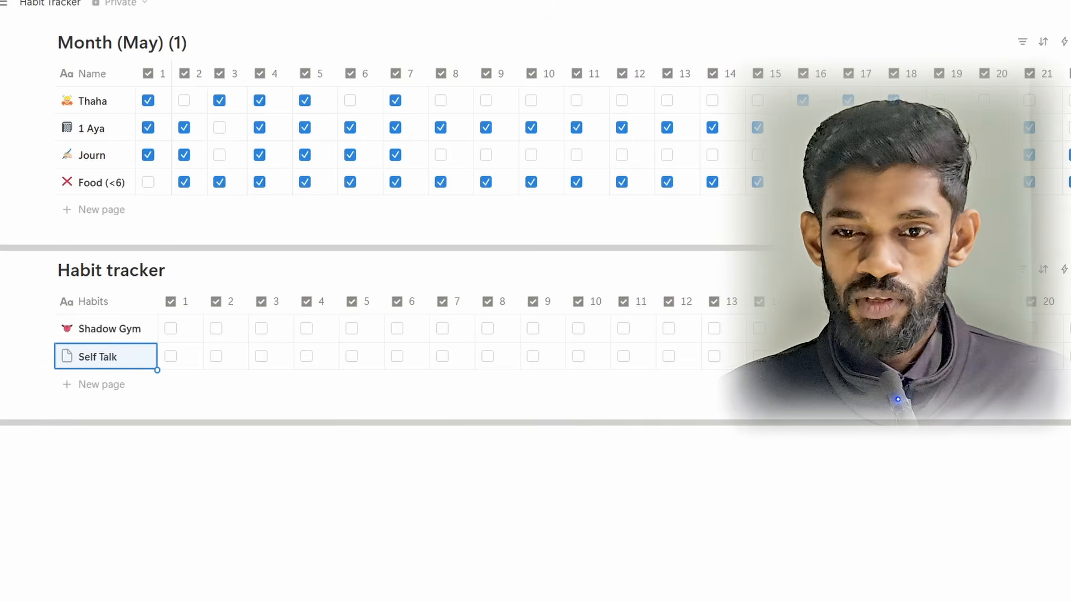
click(68, 360)
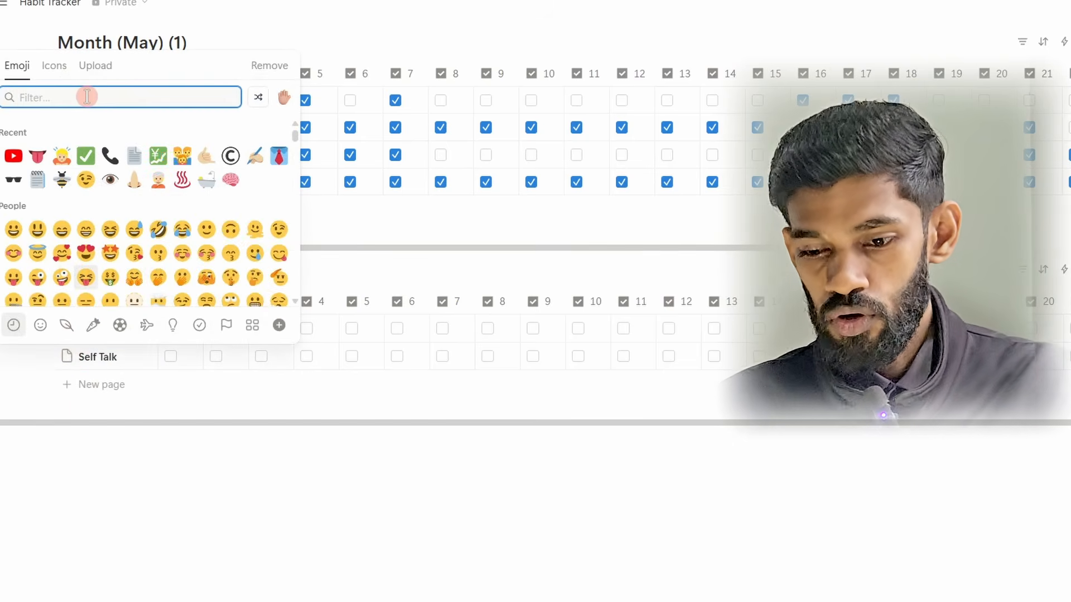
text(talk)
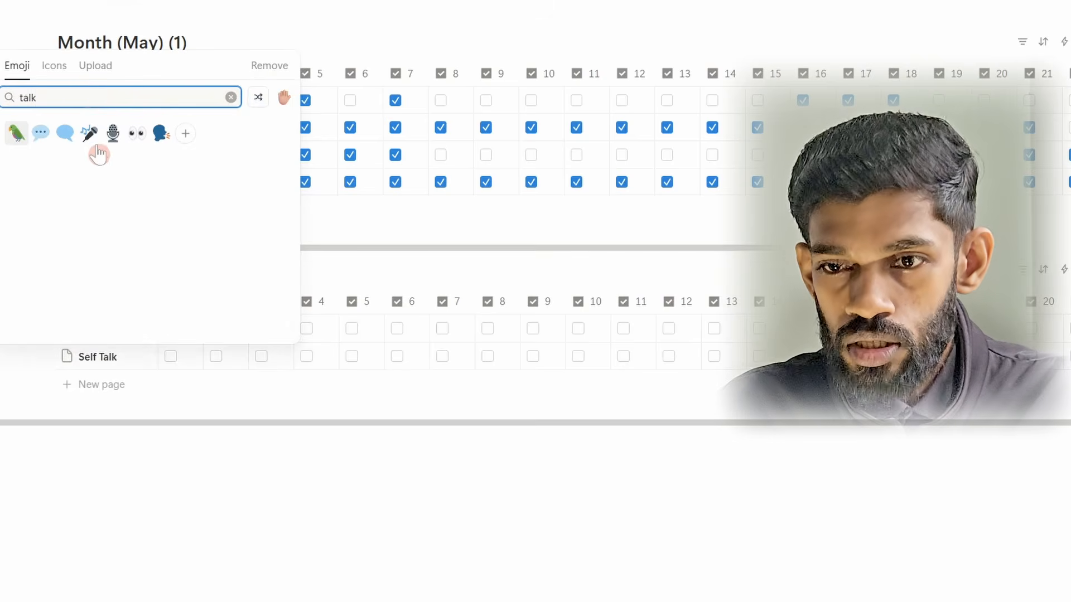
click(161, 133)
click(212, 534)
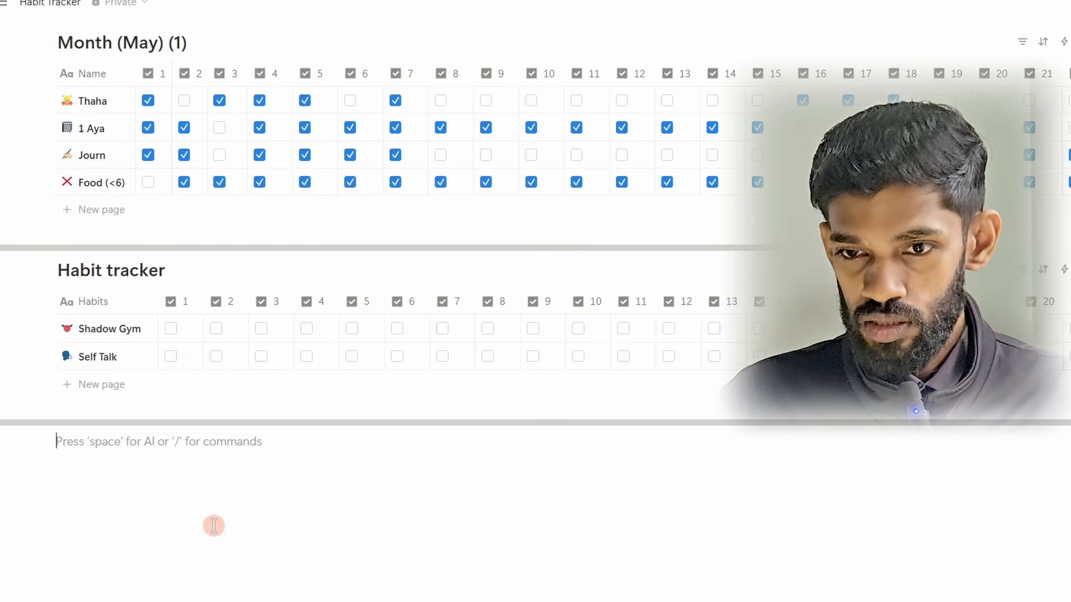
Step: Check off days 1 and 2 for both Shadow Gym and Self Talk in the Habit tracker
click(170, 329)
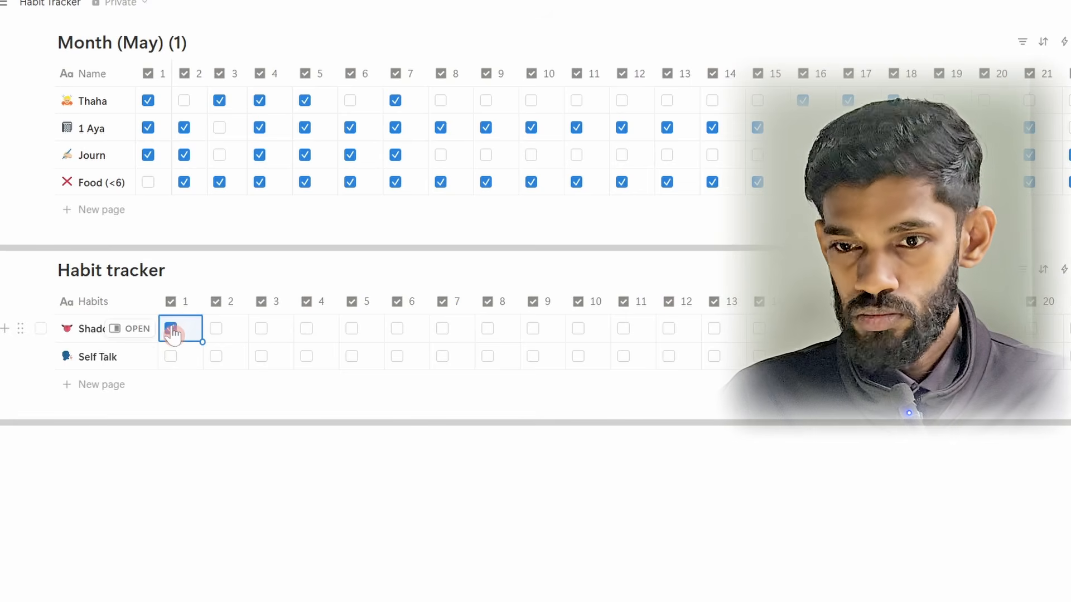
click(170, 357)
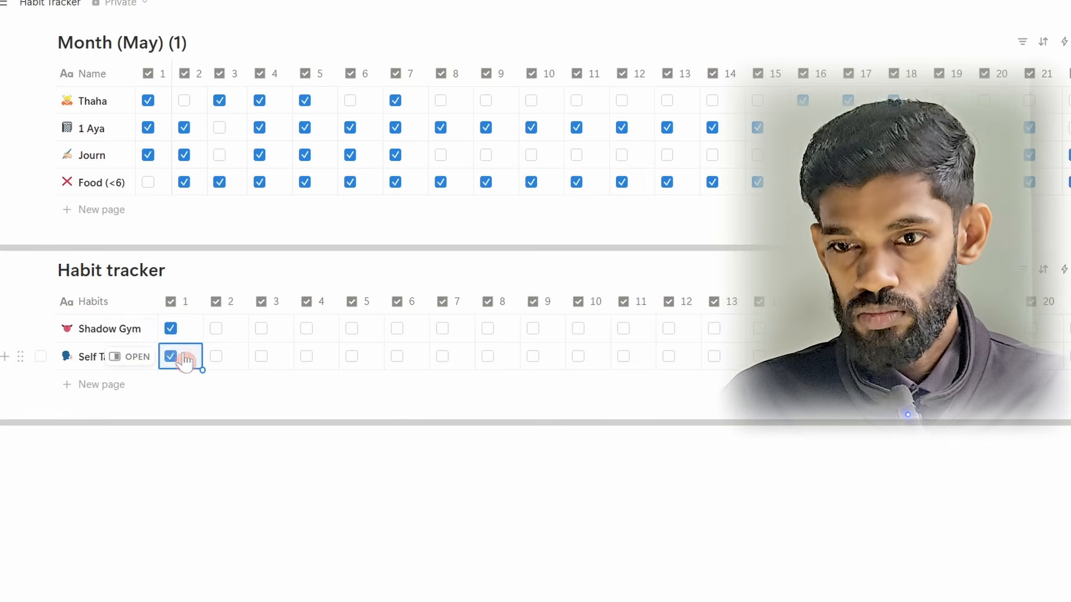
click(215, 330)
click(216, 358)
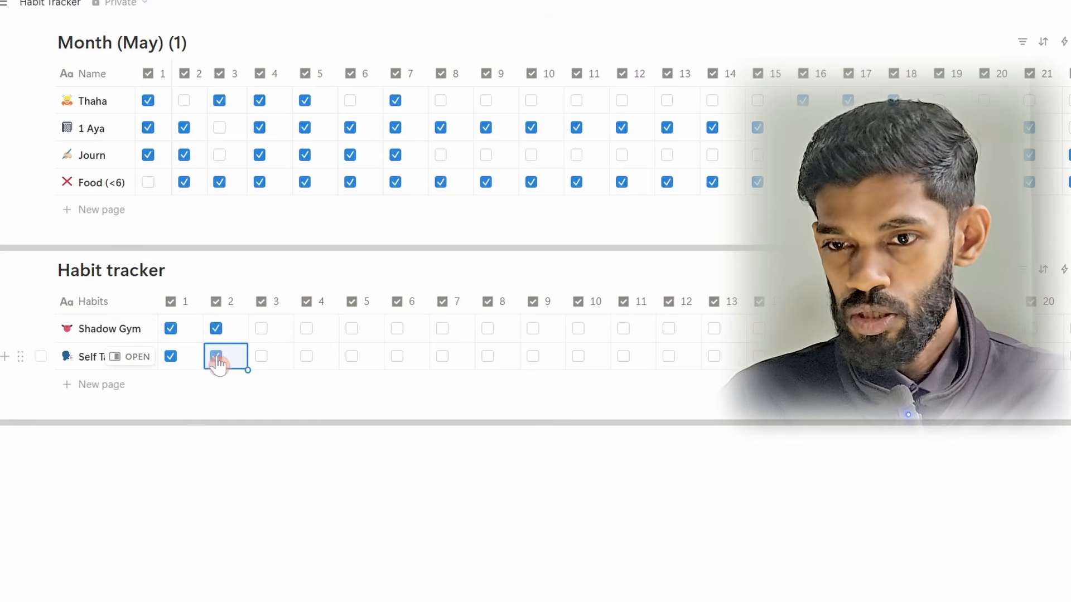
Step: Check off days 3, 4, 7, 9 and 11 for Self Talk, and days 10, 11 and 20 for Shadow Gym
click(260, 357)
click(306, 360)
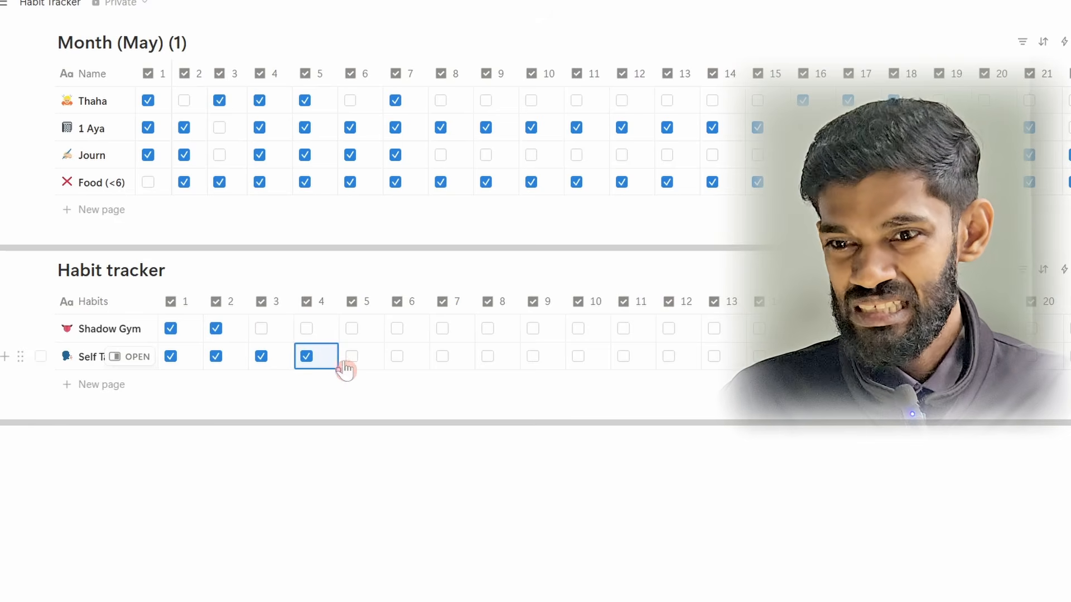
click(443, 357)
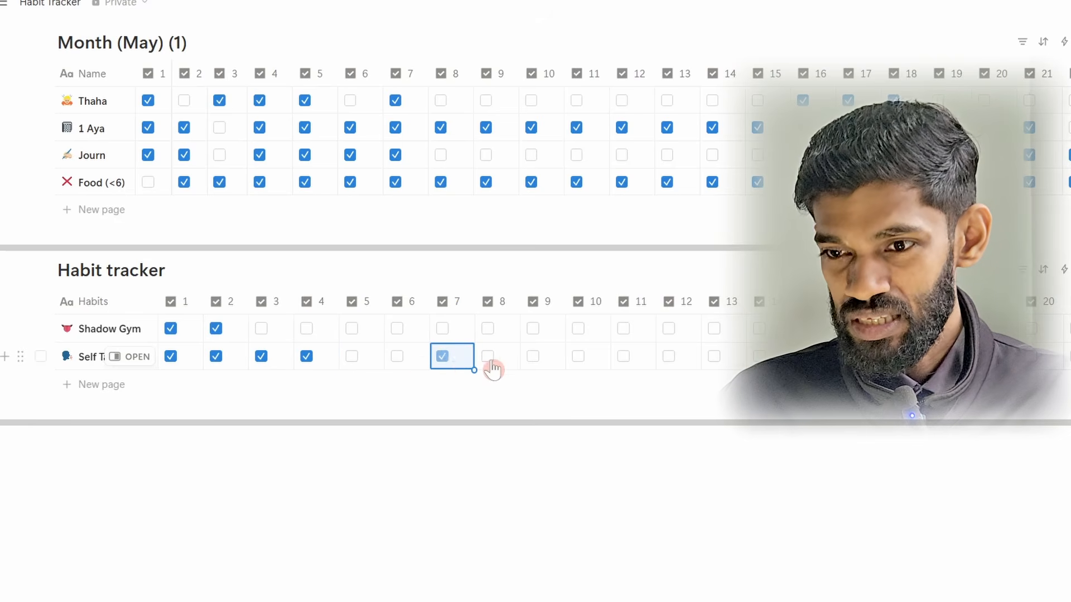
click(534, 357)
click(578, 329)
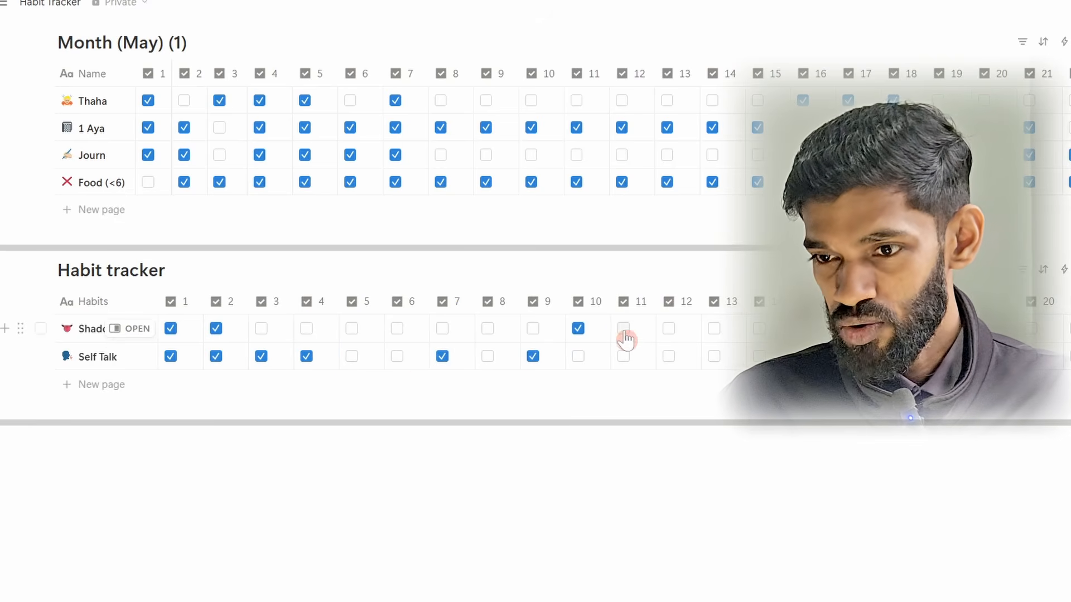
click(623, 329)
click(623, 357)
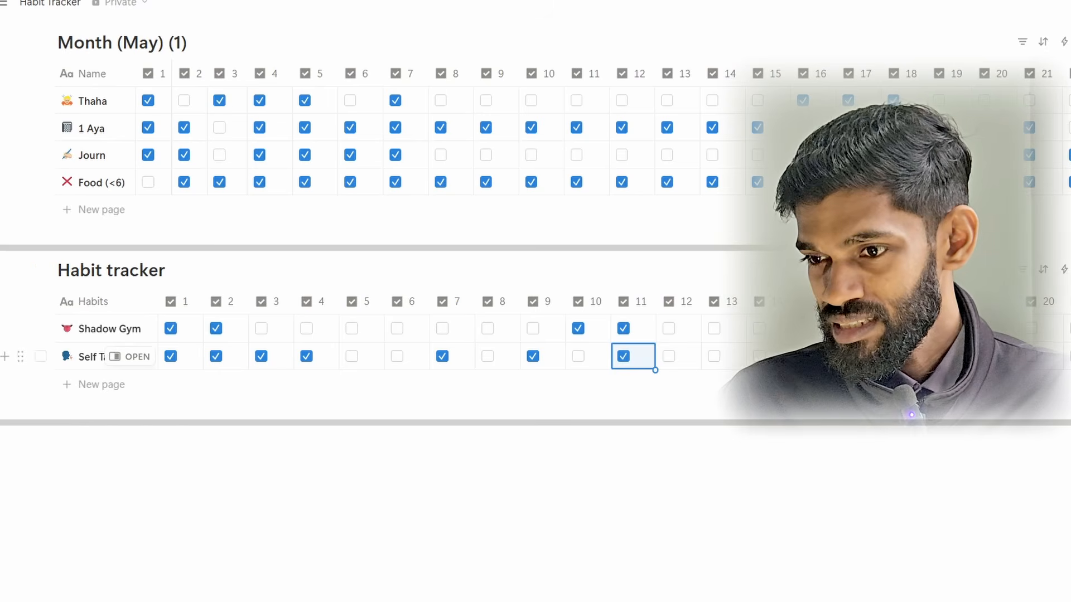
key(Escape)
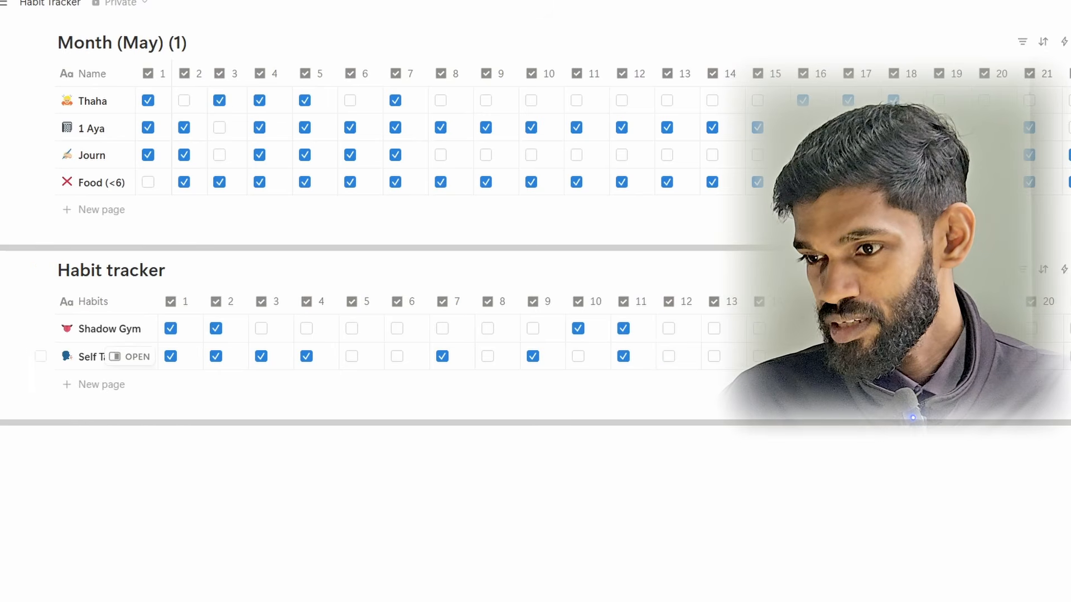
click(1030, 328)
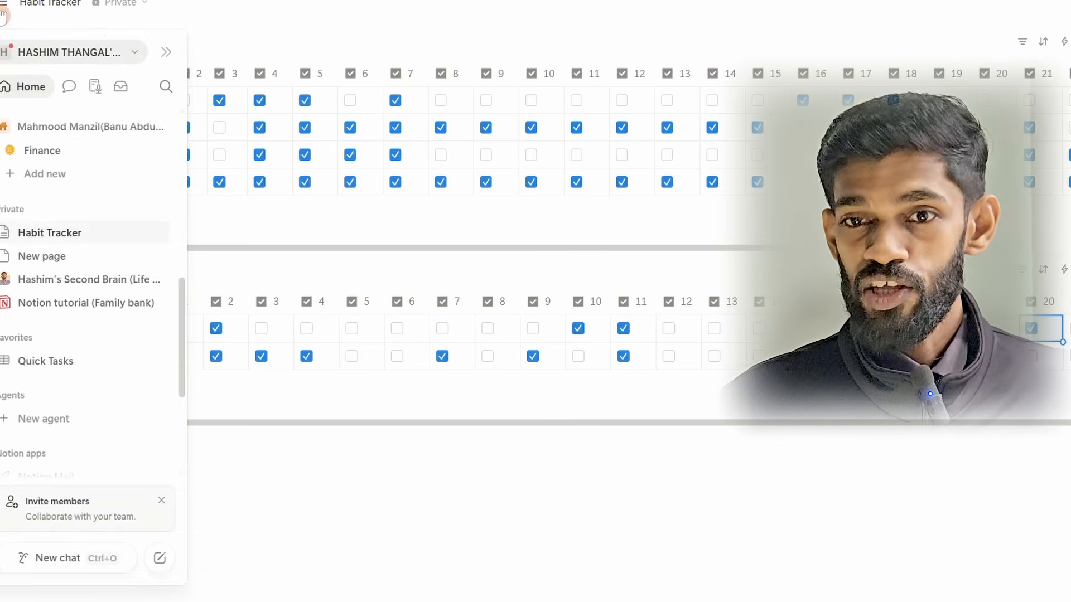
Step: Open the Second Brain (Life OS) page and look over its Month (June) tracker and the sections beneath it
click(3, 14)
scroll(78, 335, up, 4)
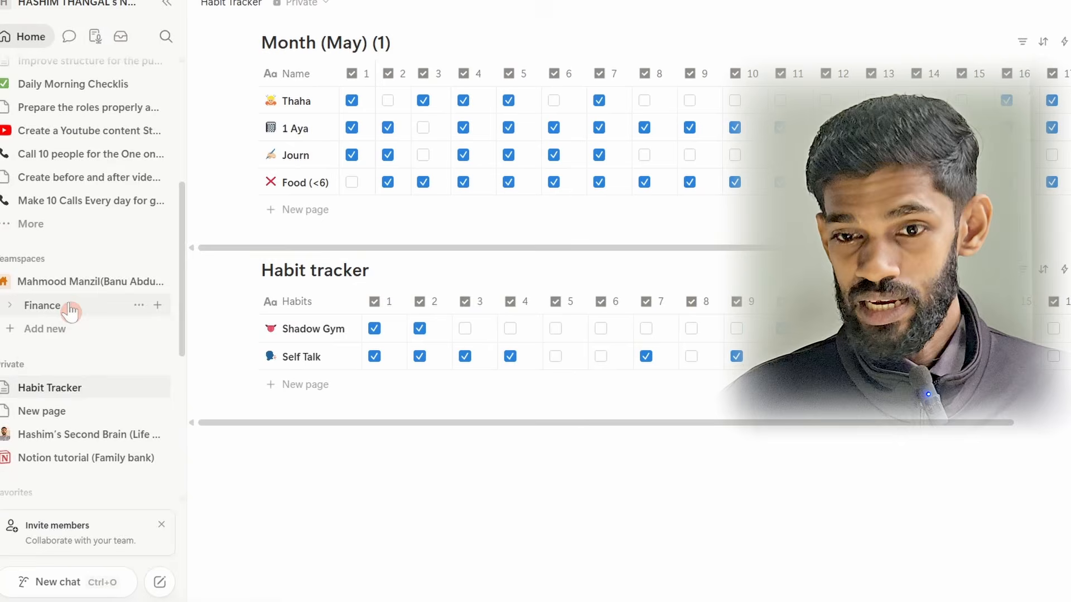
click(68, 438)
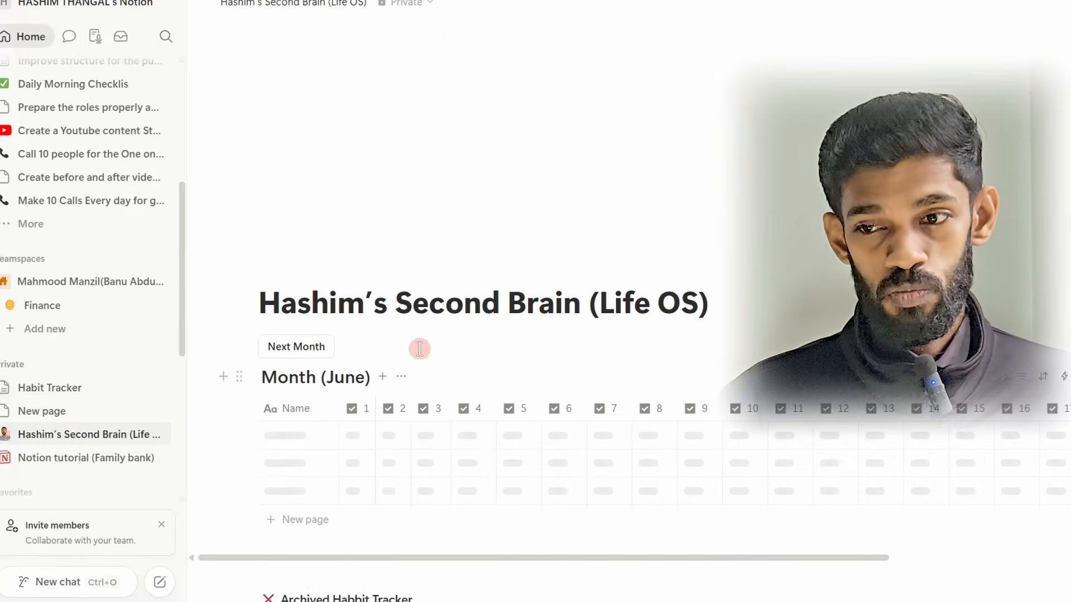
scroll(419, 349, down, 5)
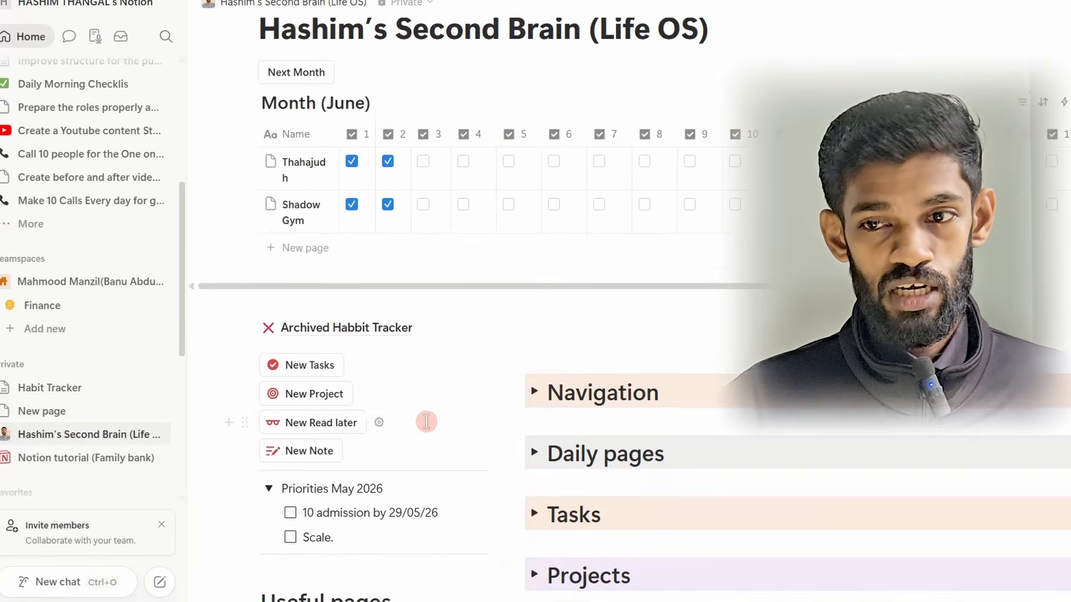
scroll(429, 426, up, 3)
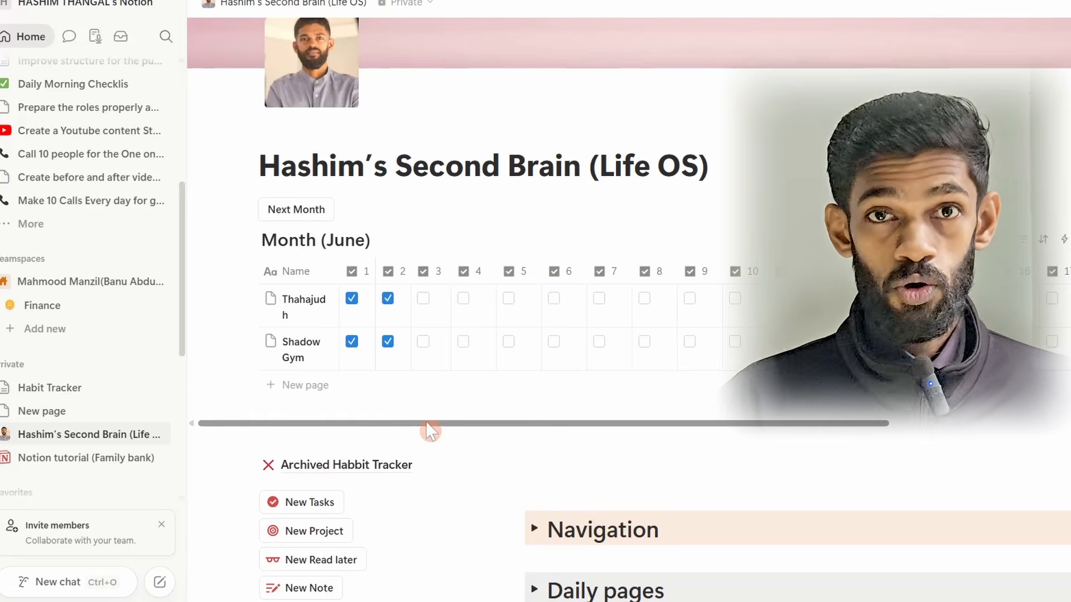